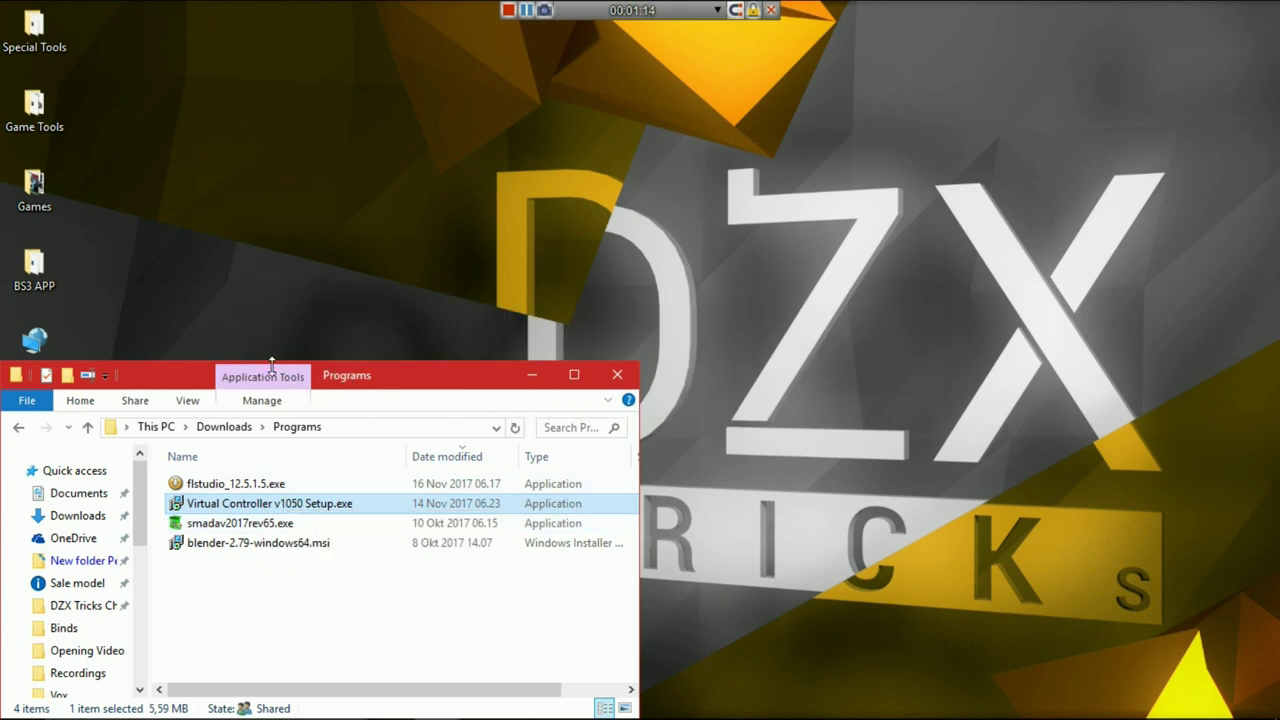
Step: Install Virtual Controller from its v1050 setup file with the x64 components and finish with launching enabled
double_click(228, 504)
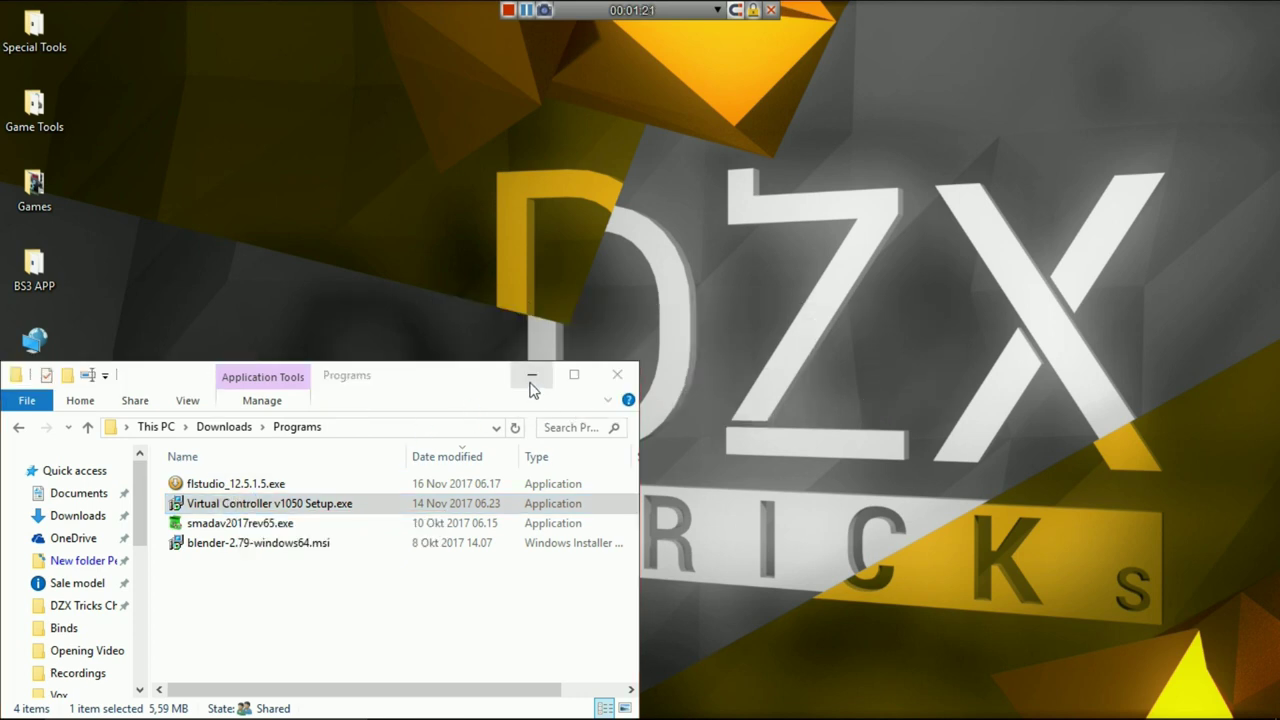
click(531, 375)
click(590, 316)
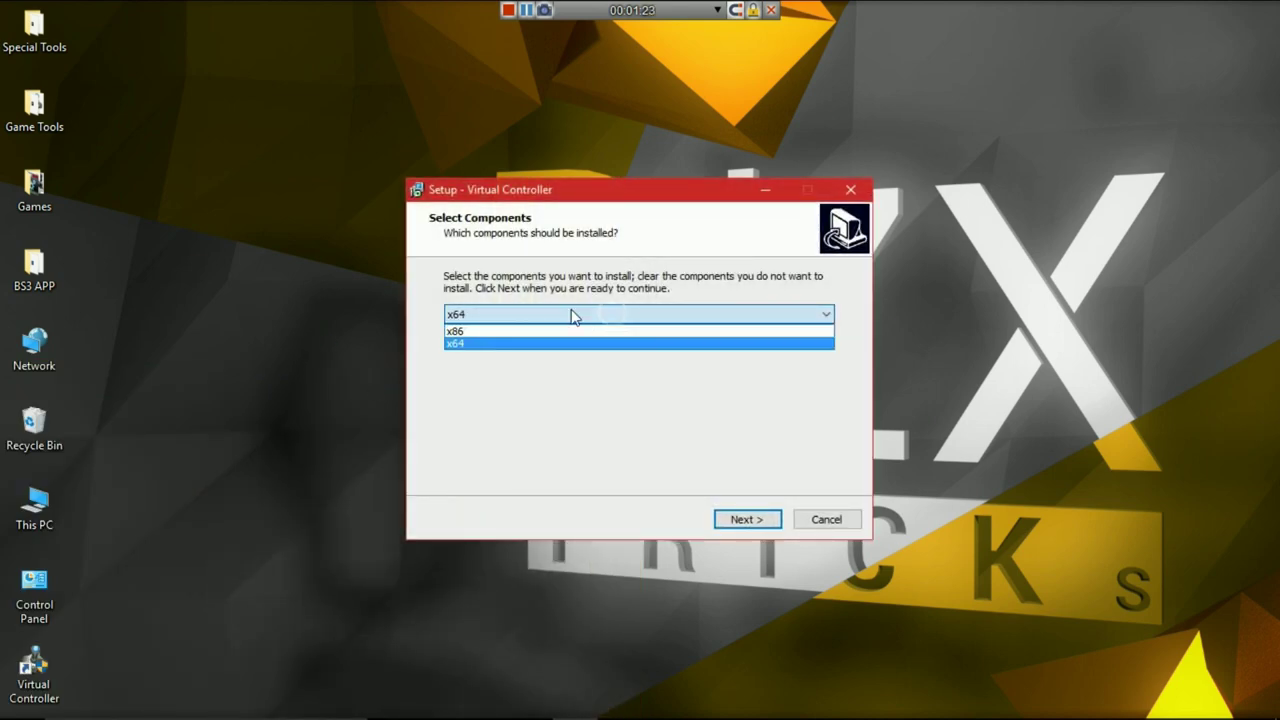
click(514, 345)
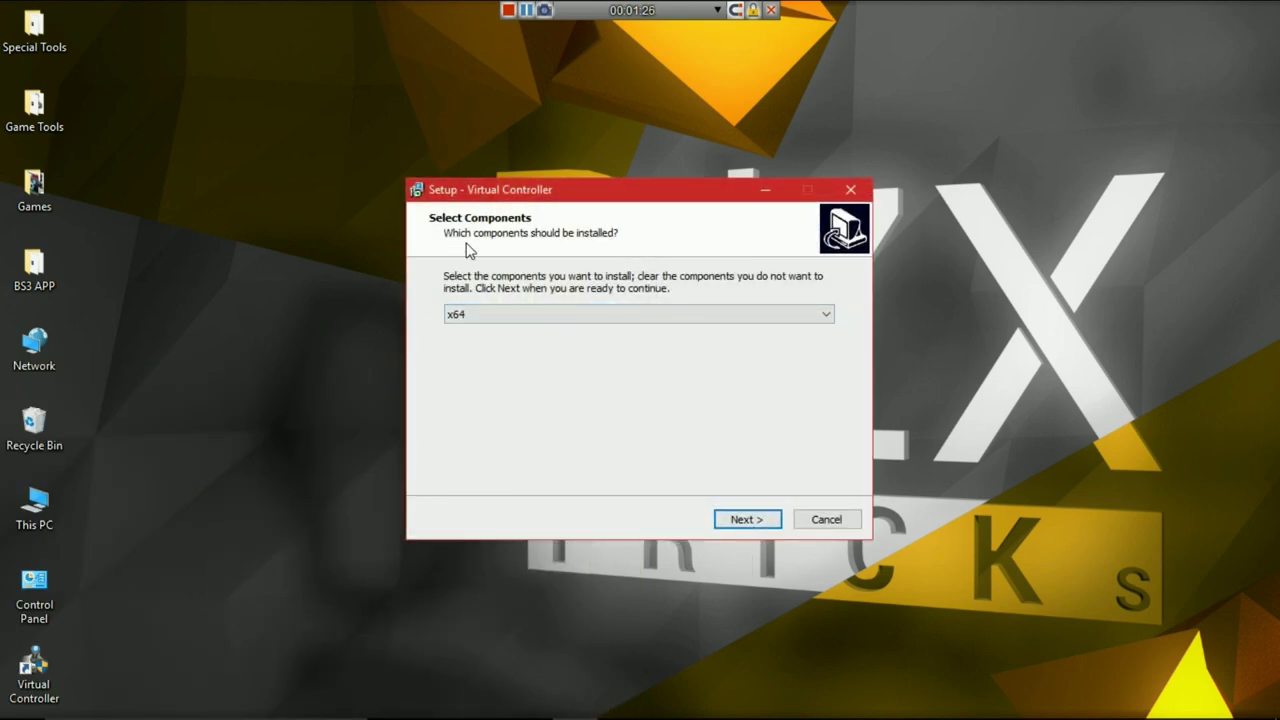
click(750, 520)
click(770, 520)
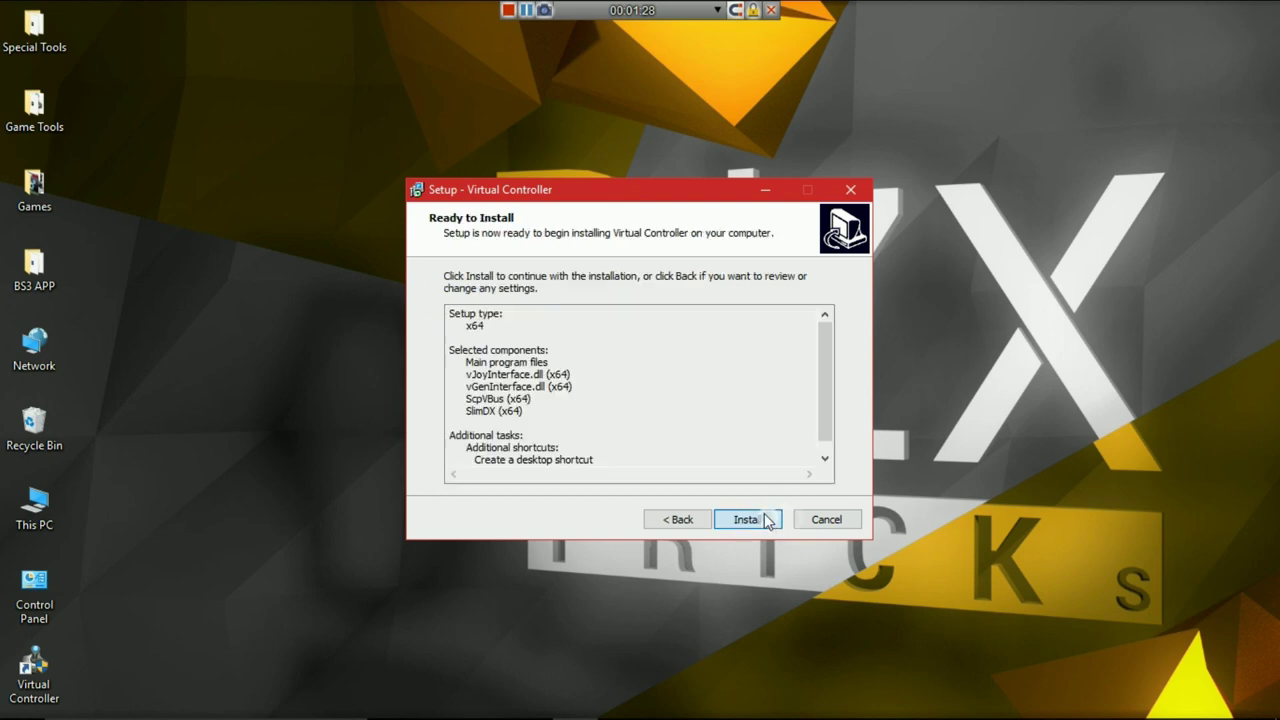
click(745, 520)
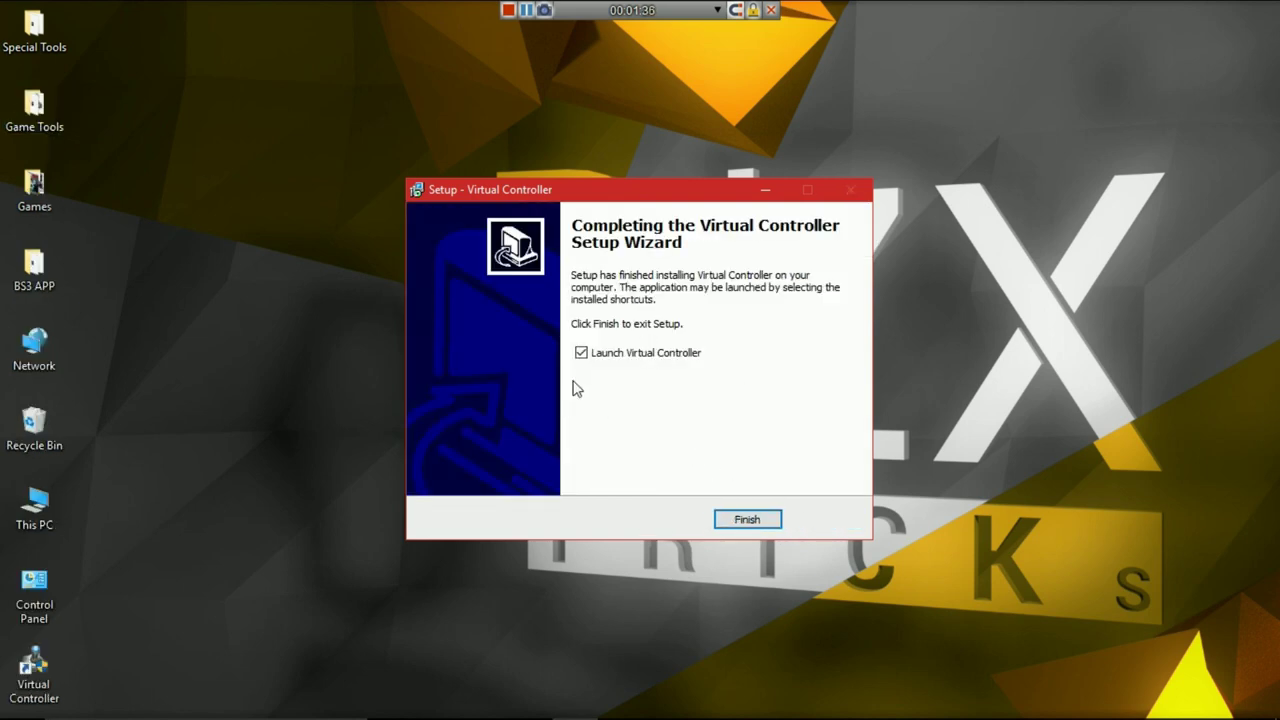
click(748, 519)
Step: Start Virtual Controller from its desktop shortcut and reposition its window on the desktop
click(33, 672)
double_click(27, 676)
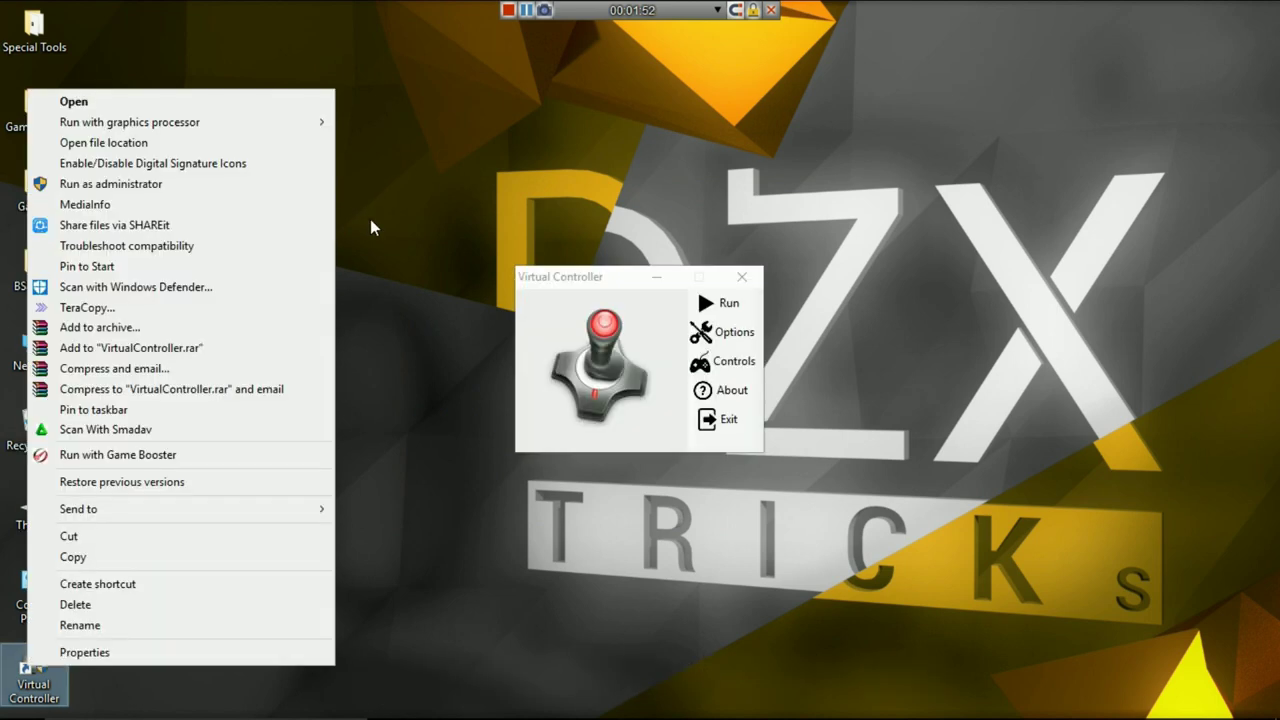
drag(577, 274, 485, 290)
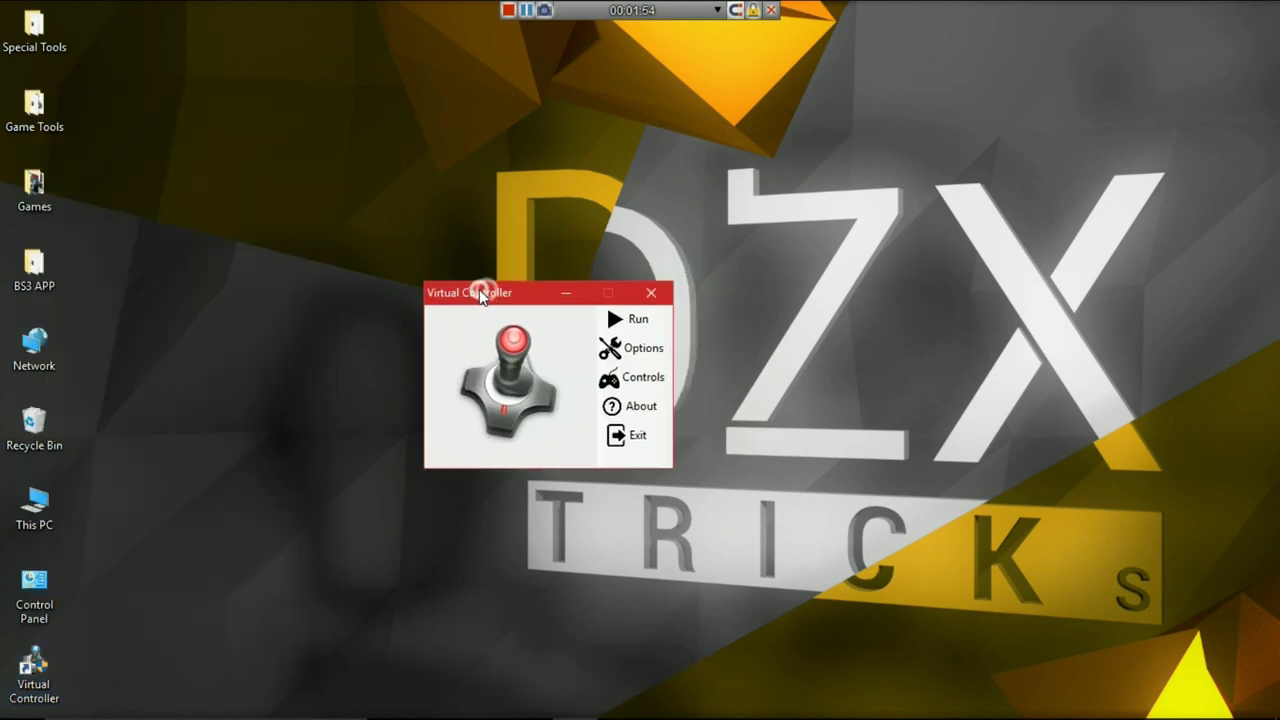
double_click(34, 668)
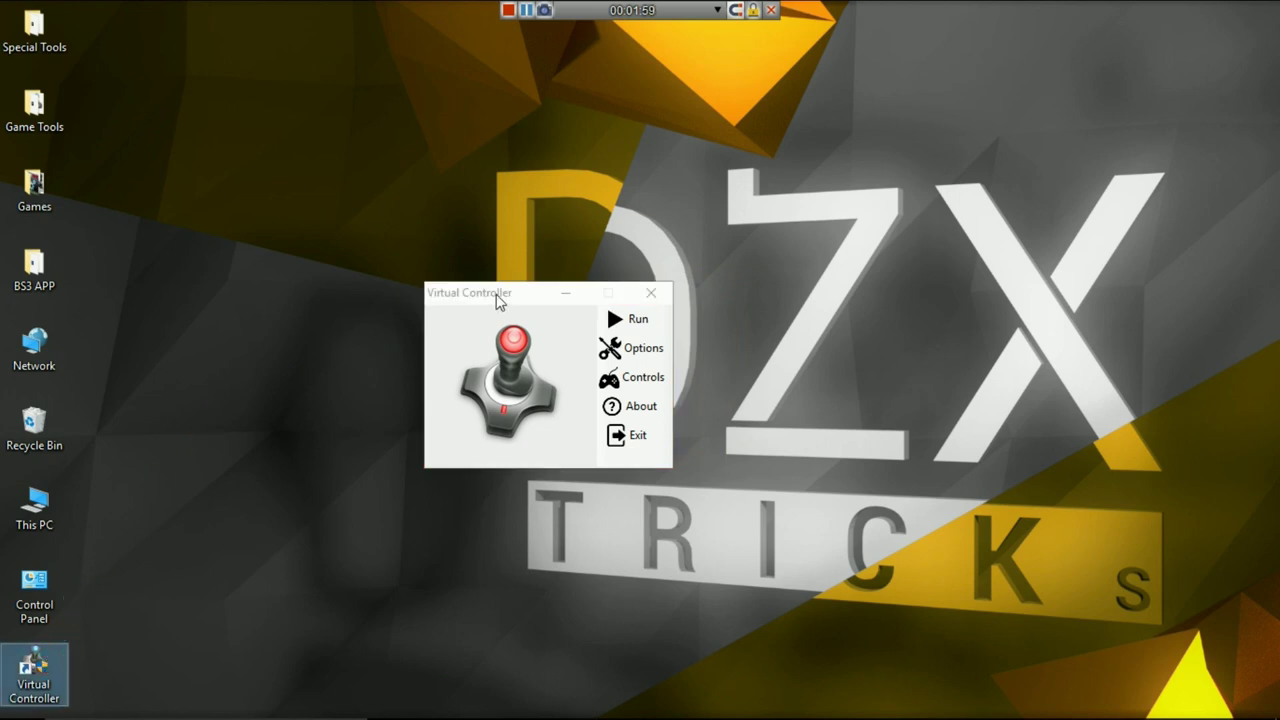
drag(500, 297, 671, 296)
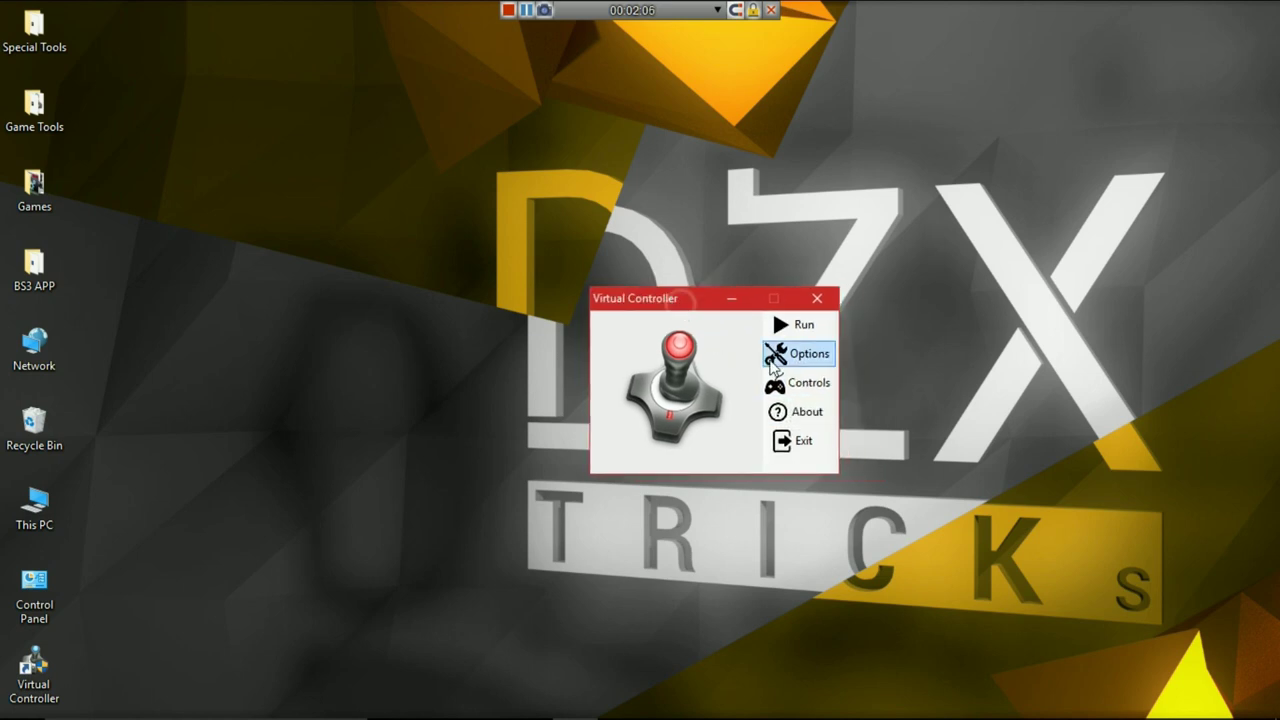
Step: Open the options and accept the keyboard input settings as Enabled with the WM Low Level Hook API
click(805, 354)
drag(700, 212, 403, 228)
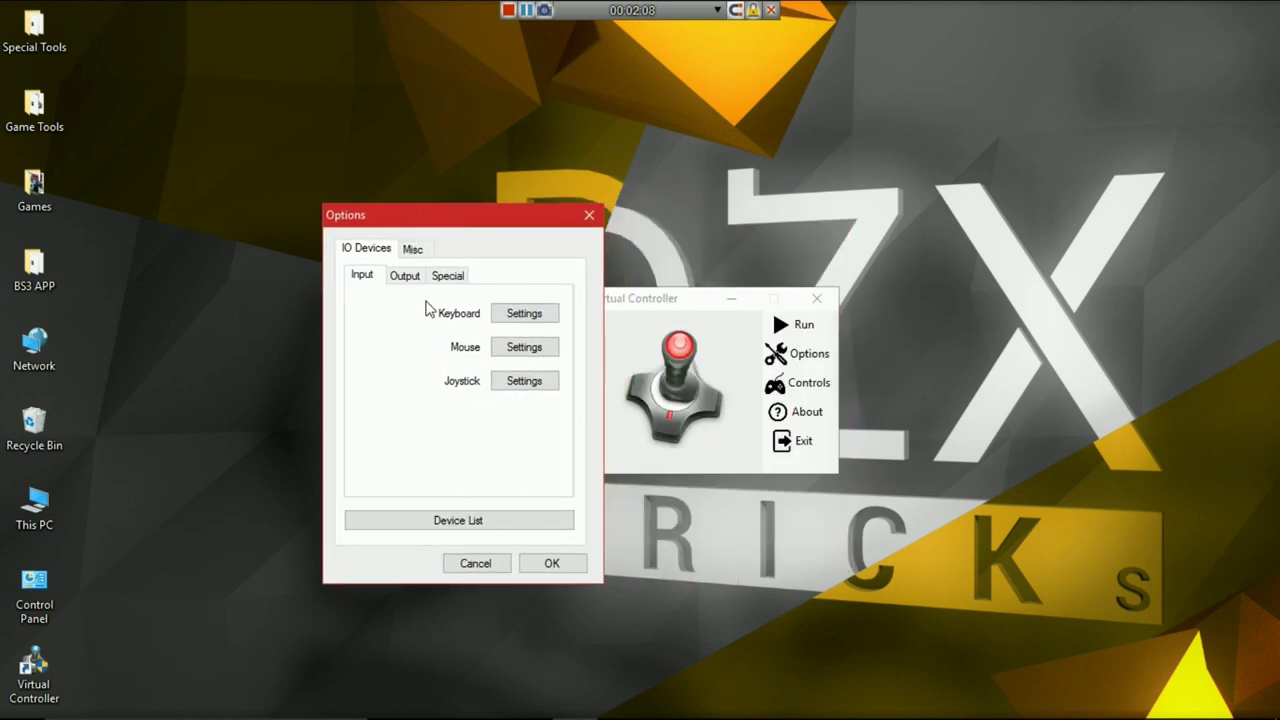
click(400, 276)
click(366, 276)
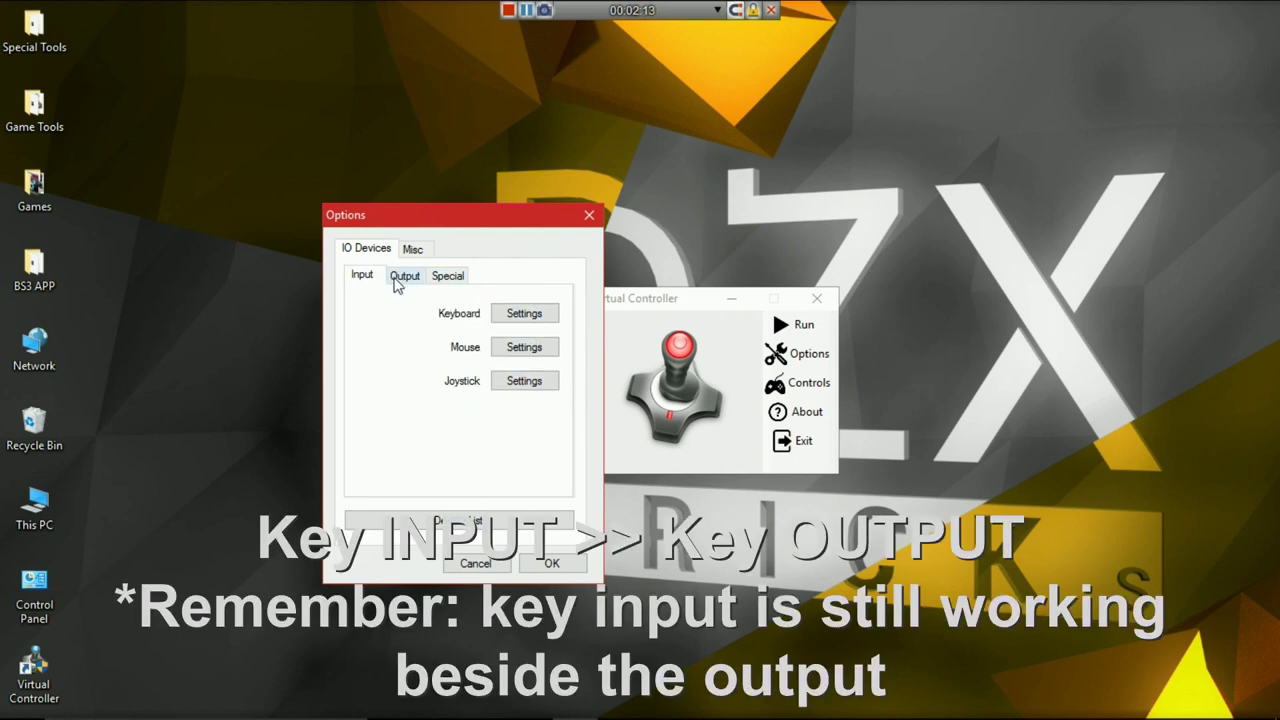
click(400, 277)
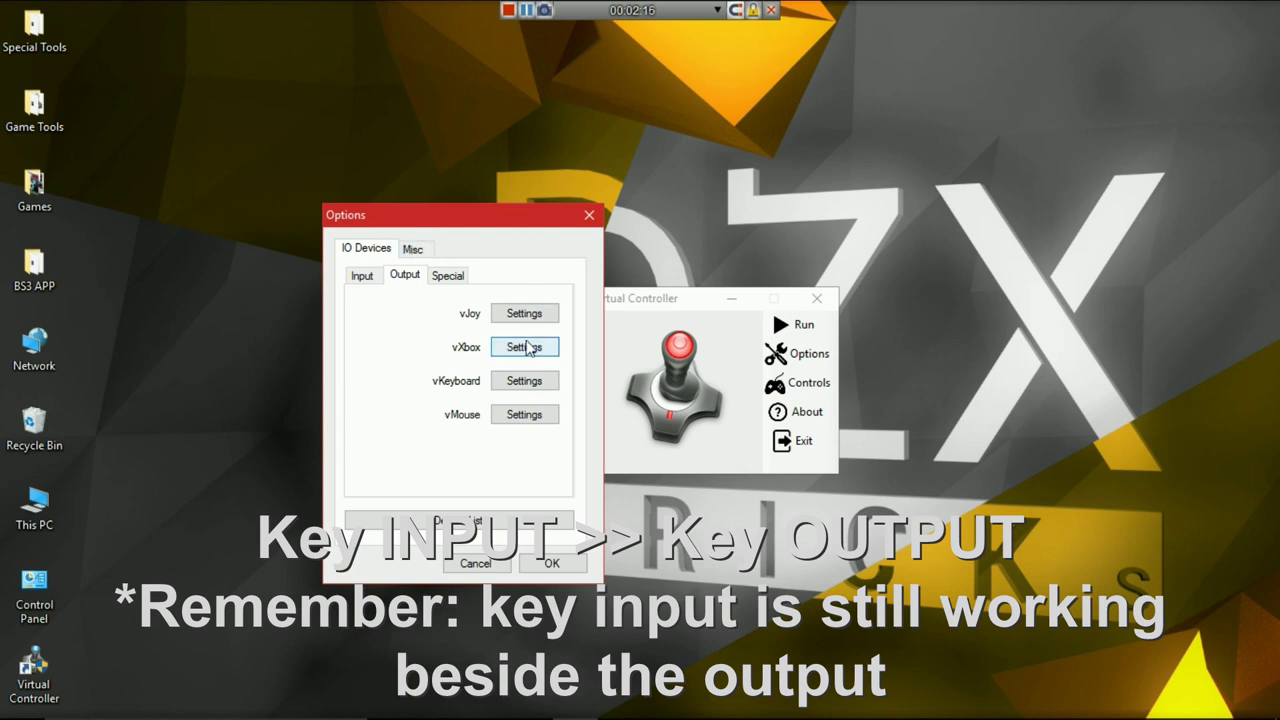
click(361, 275)
click(522, 313)
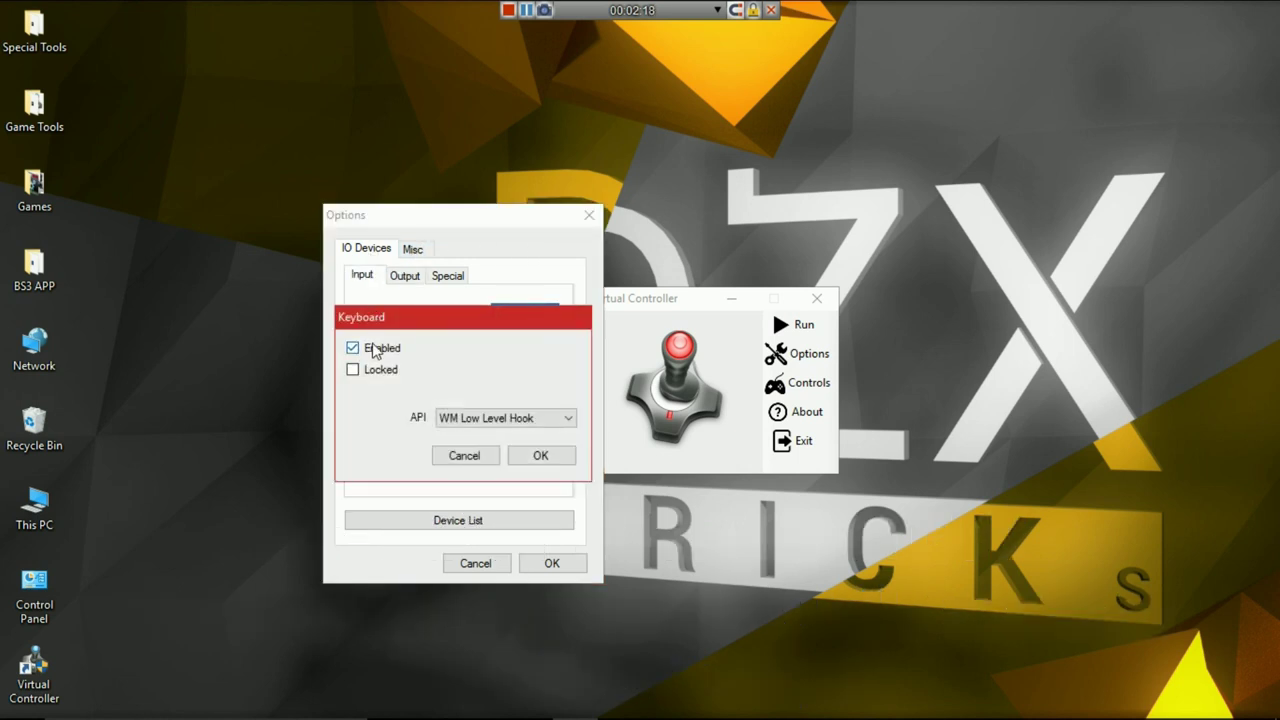
click(531, 454)
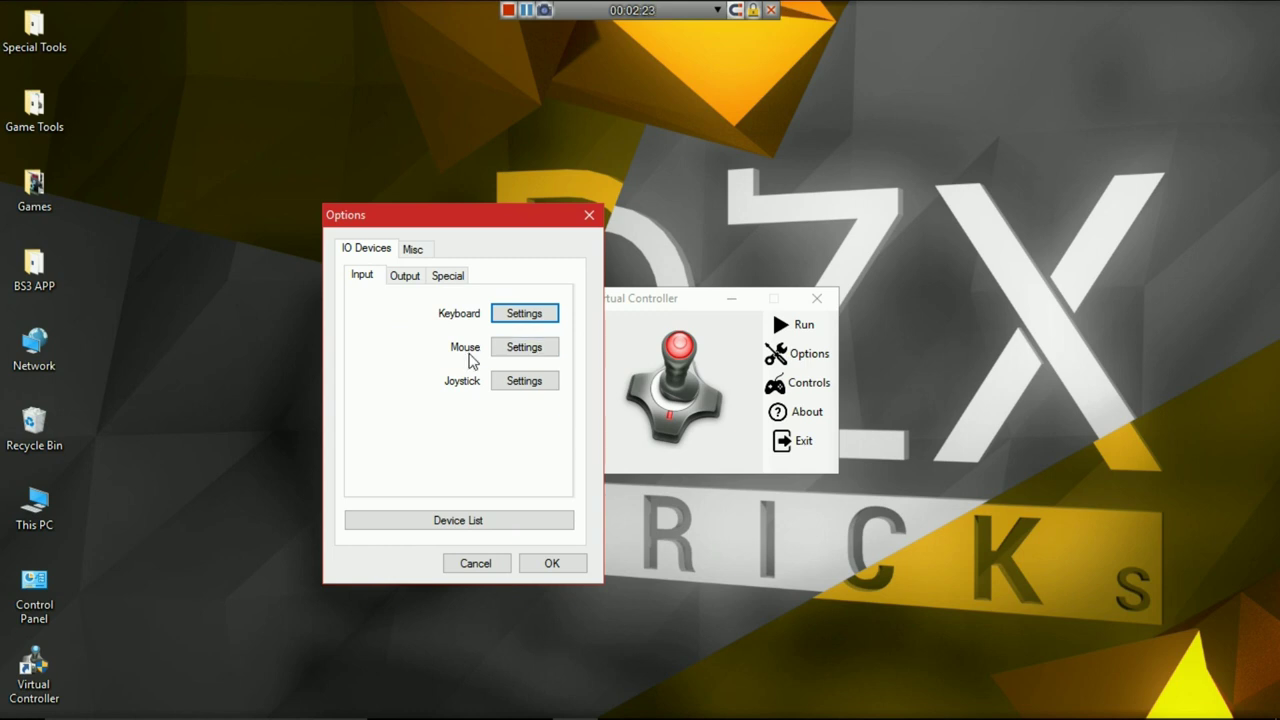
Step: Open the vXbox output settings, turn off Auto Plug In for vXbox 2 and unplug it
click(404, 275)
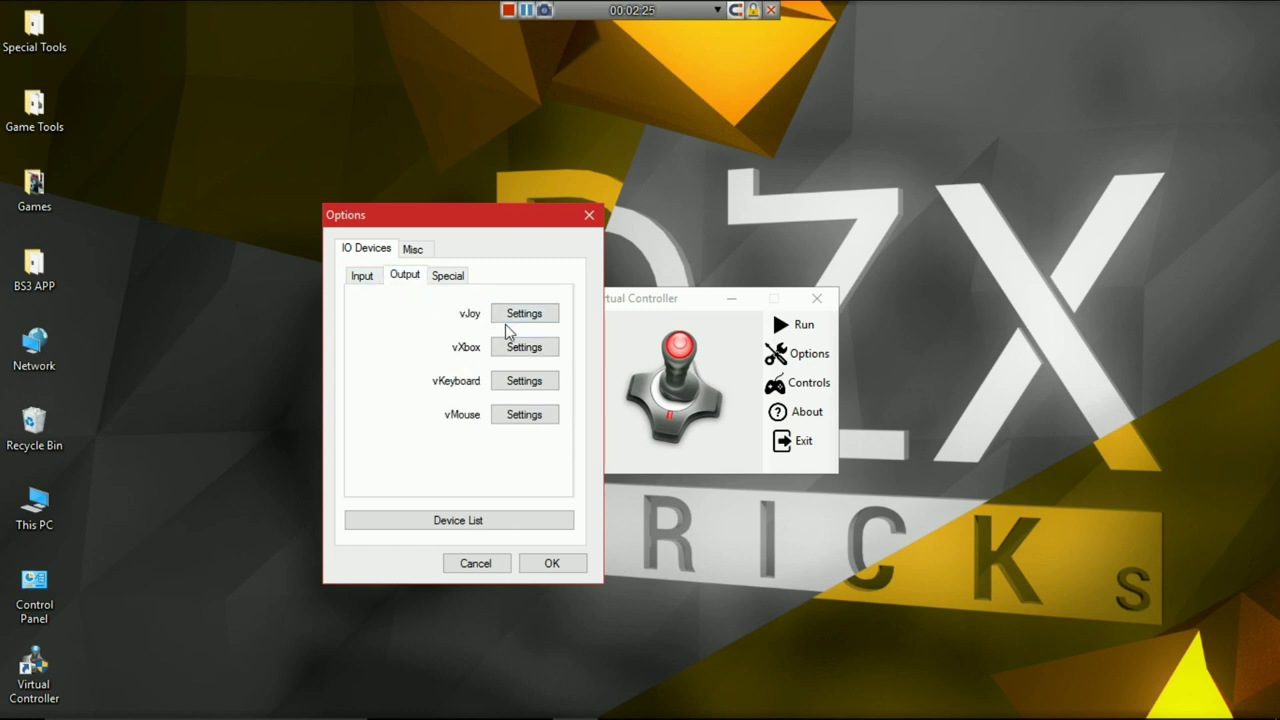
click(519, 347)
click(415, 405)
click(420, 429)
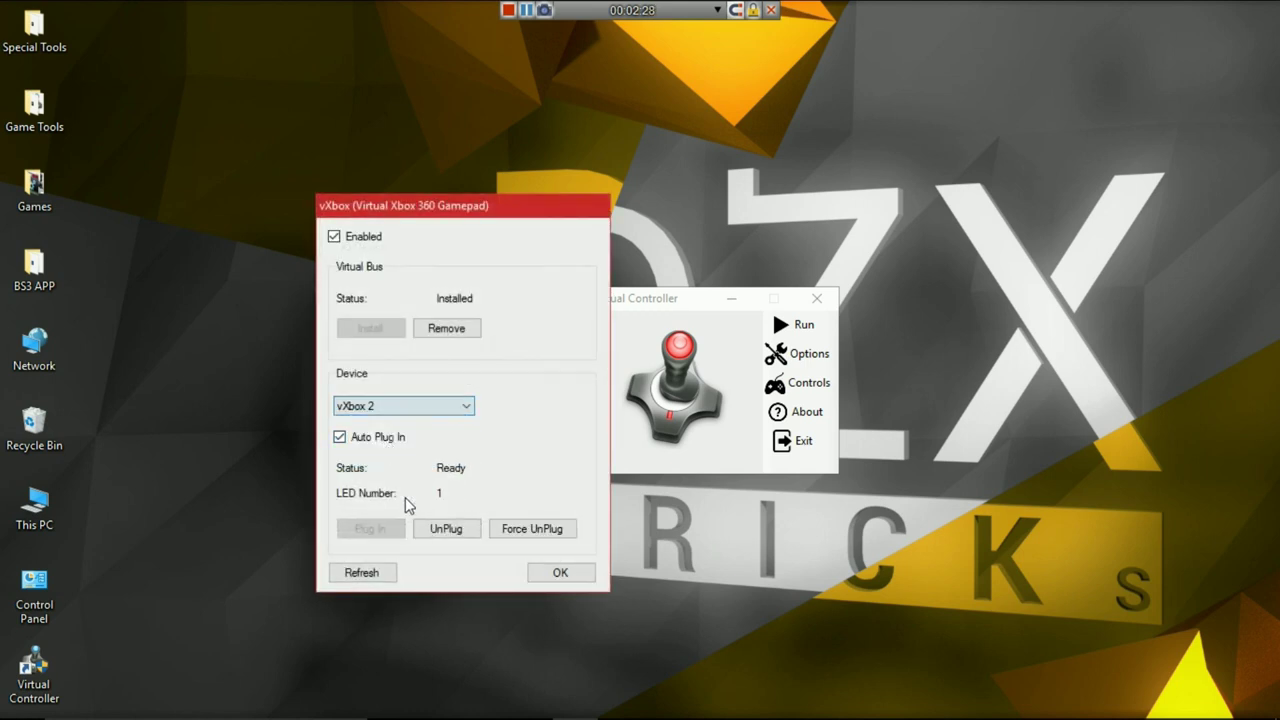
click(371, 444)
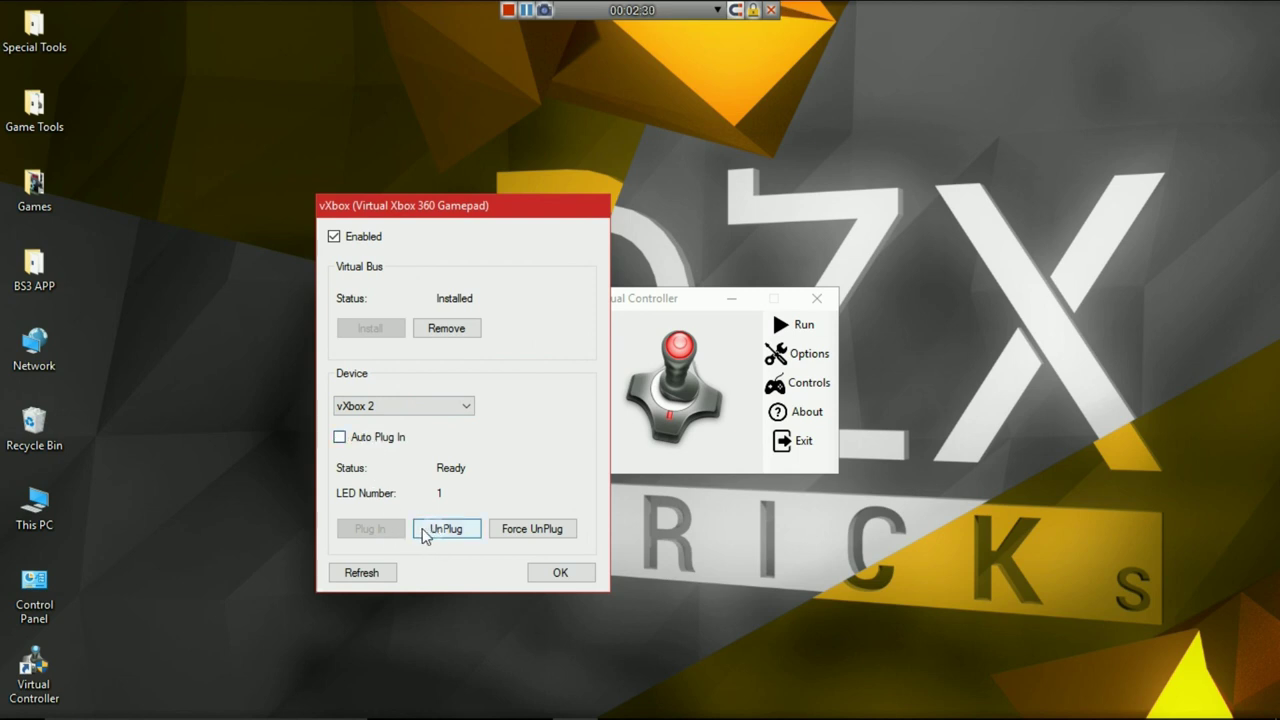
click(422, 535)
Step: Look at the vXbox 1 device, return to vXbox 2 and plug it in
click(370, 406)
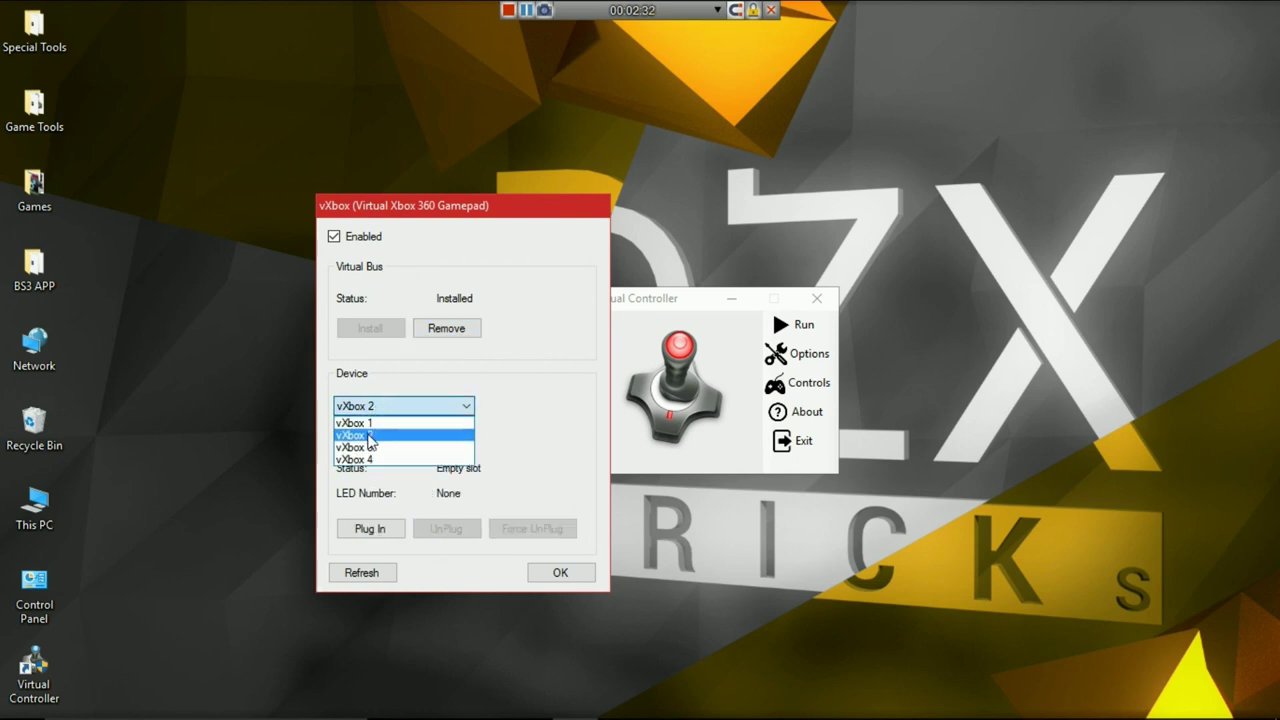
click(383, 423)
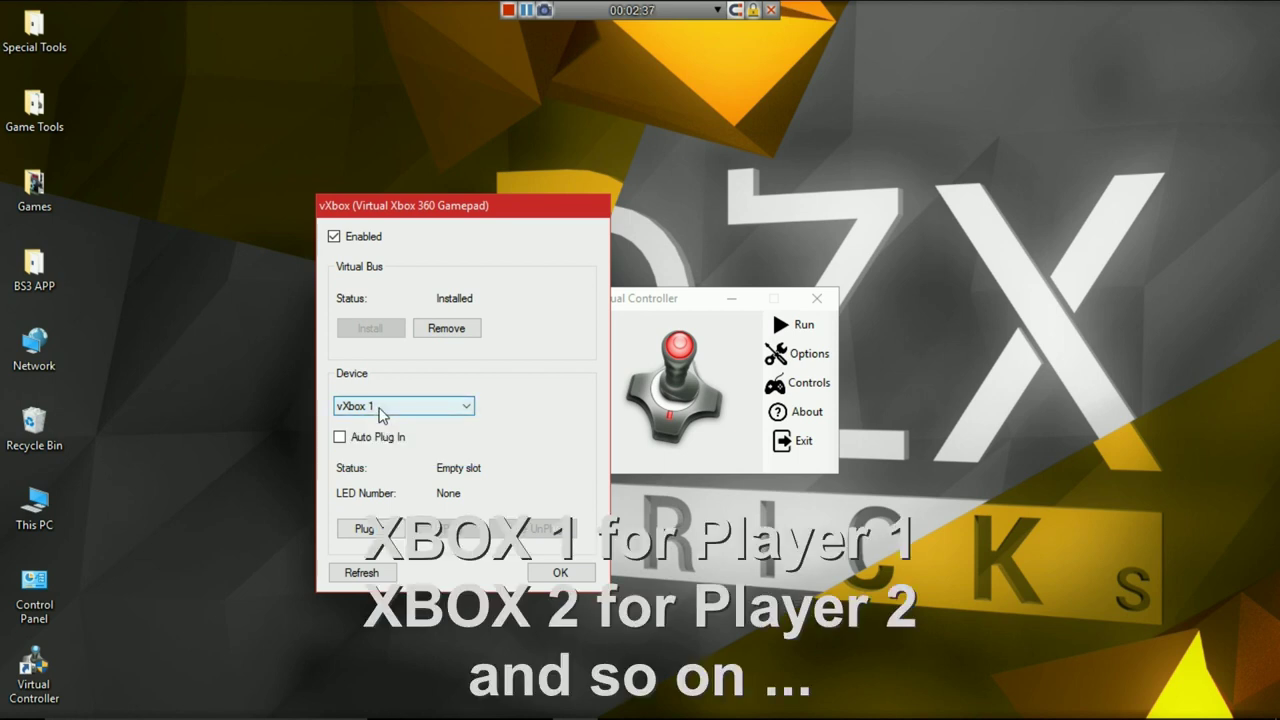
click(379, 409)
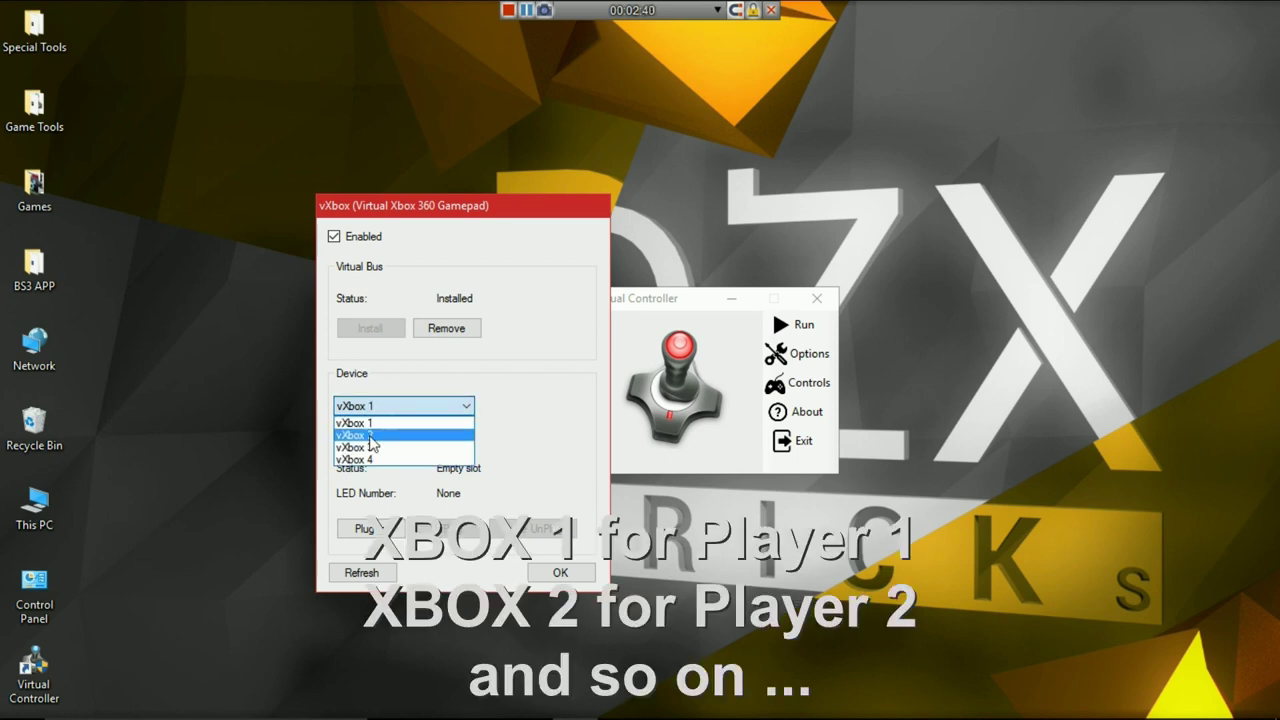
click(371, 436)
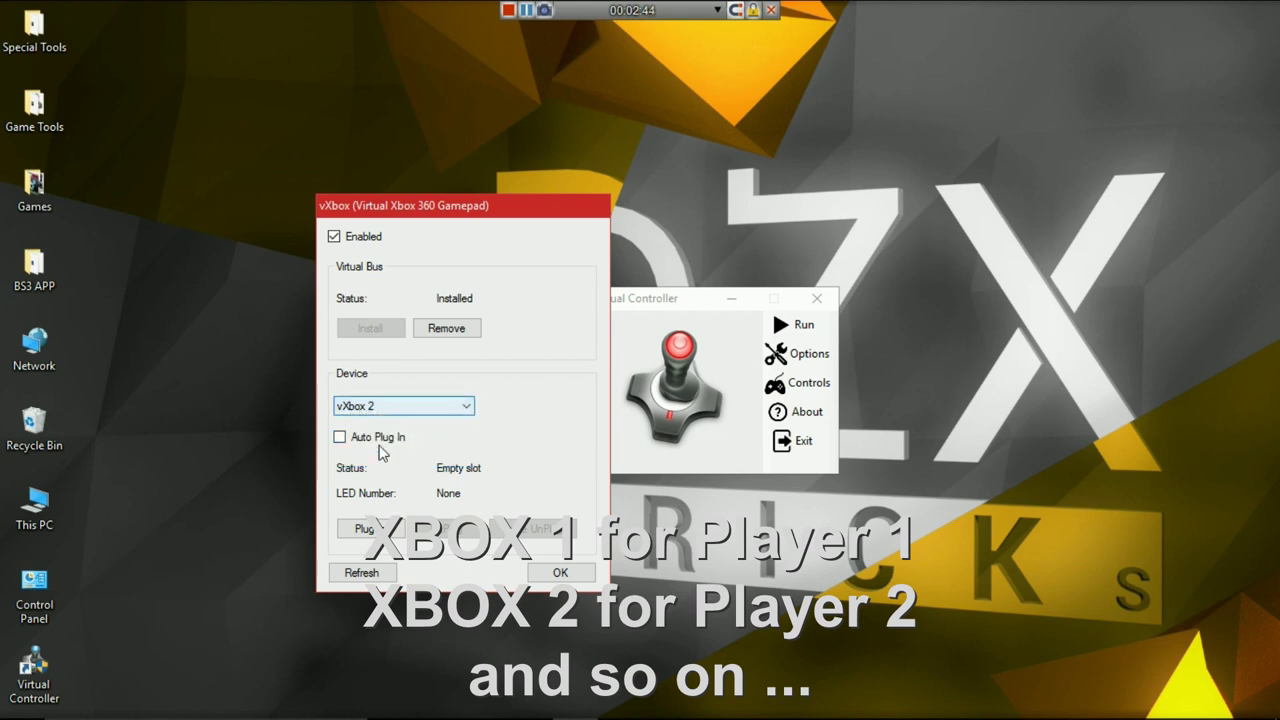
click(371, 529)
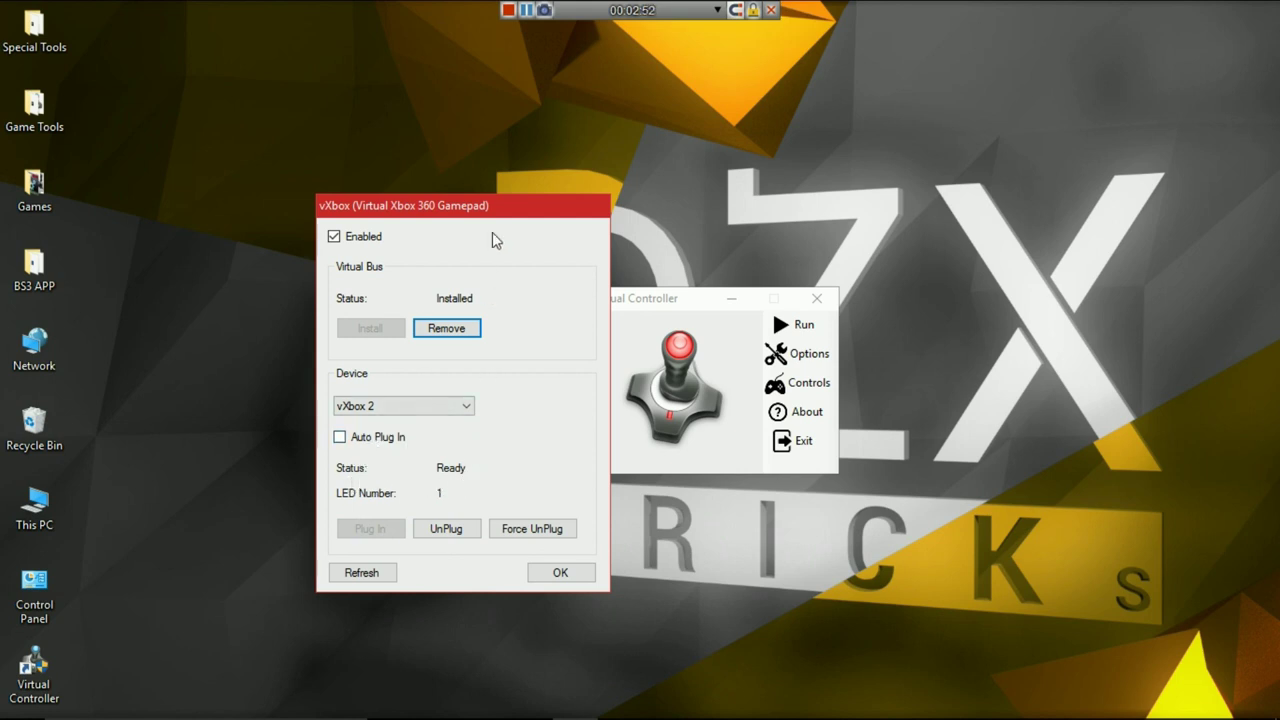
Step: Enable Auto Plug In for vXbox 2 and accept the vXbox settings
drag(479, 208, 178, 202)
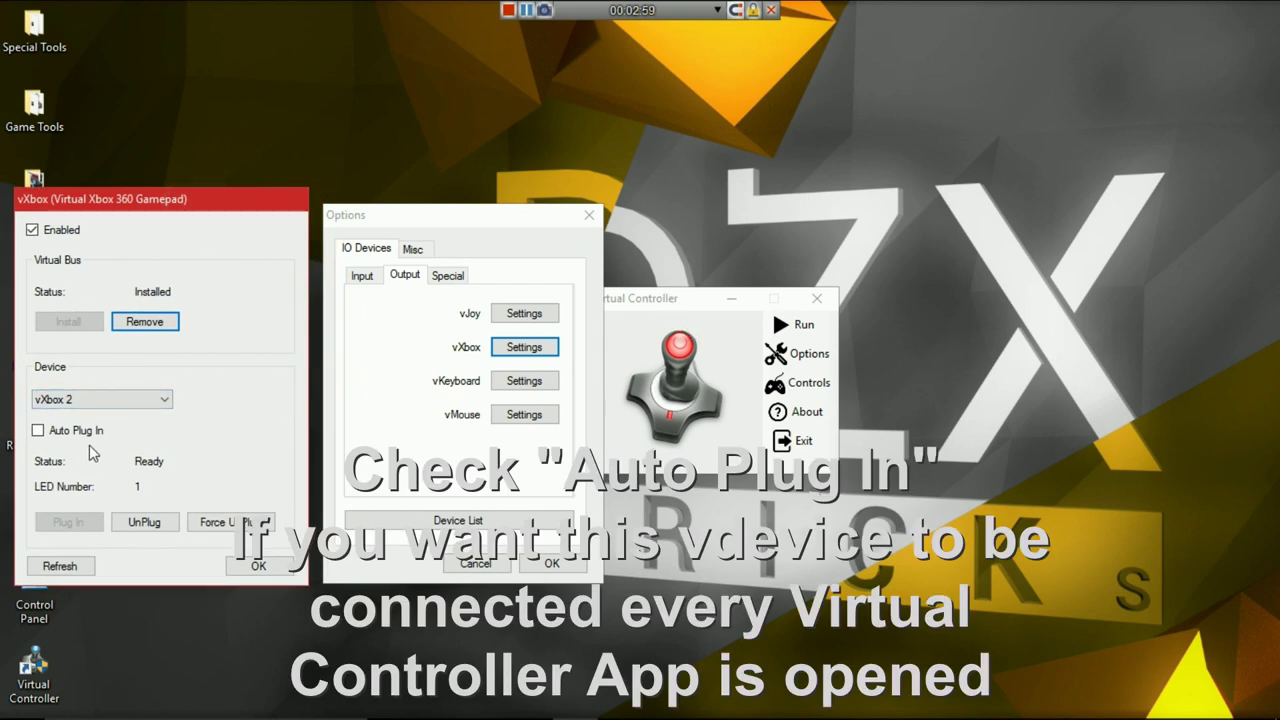
click(65, 436)
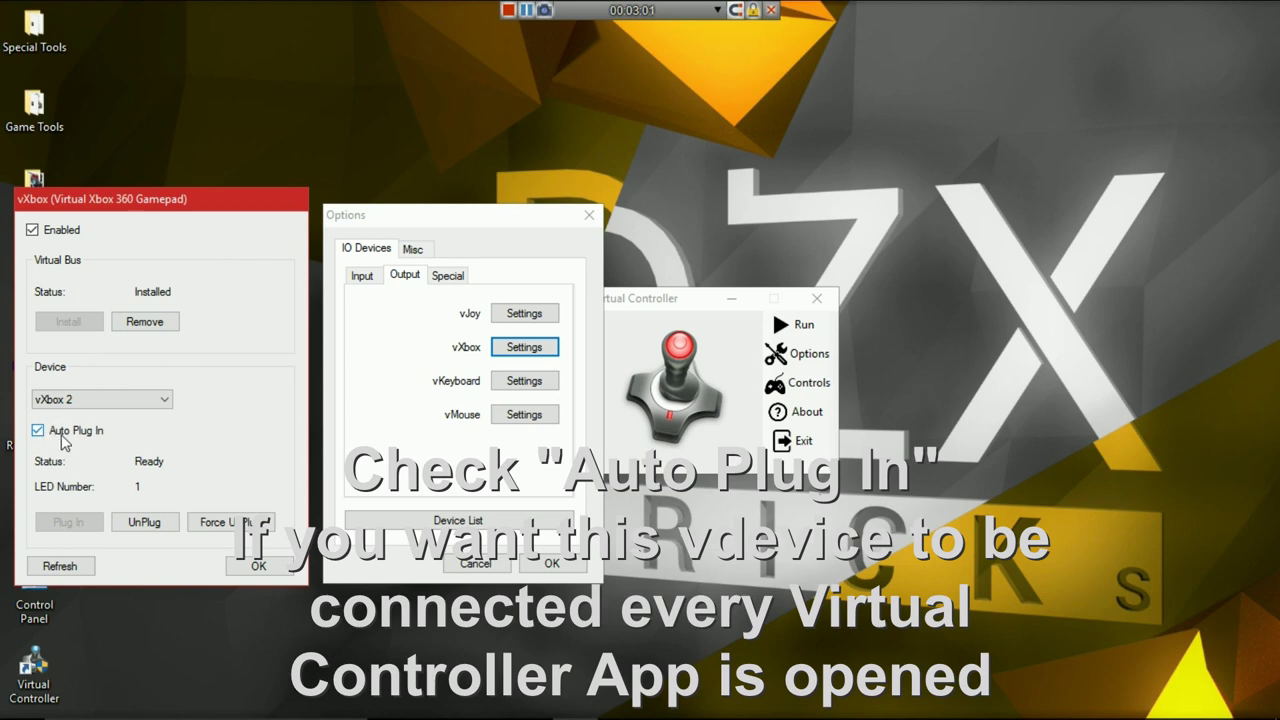
click(256, 566)
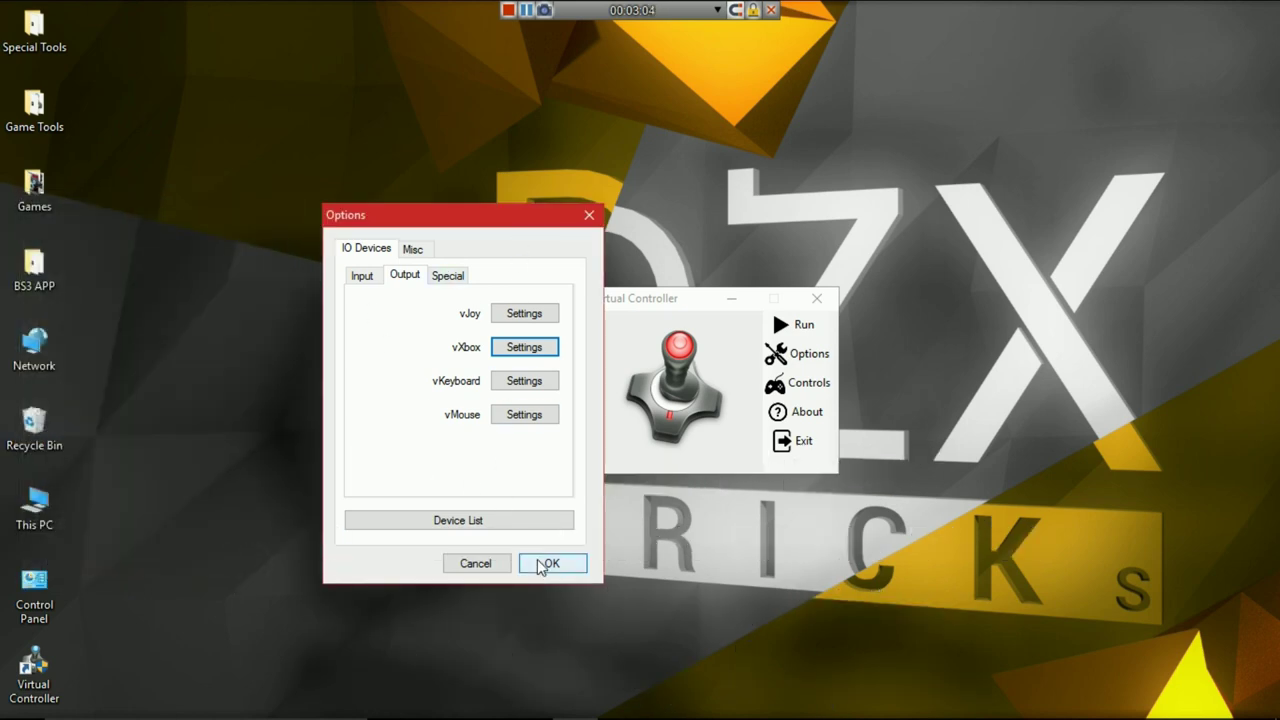
Step: Check the device list for the vXbox 2 output device, close the list and accept the options
click(492, 528)
drag(484, 188, 1015, 182)
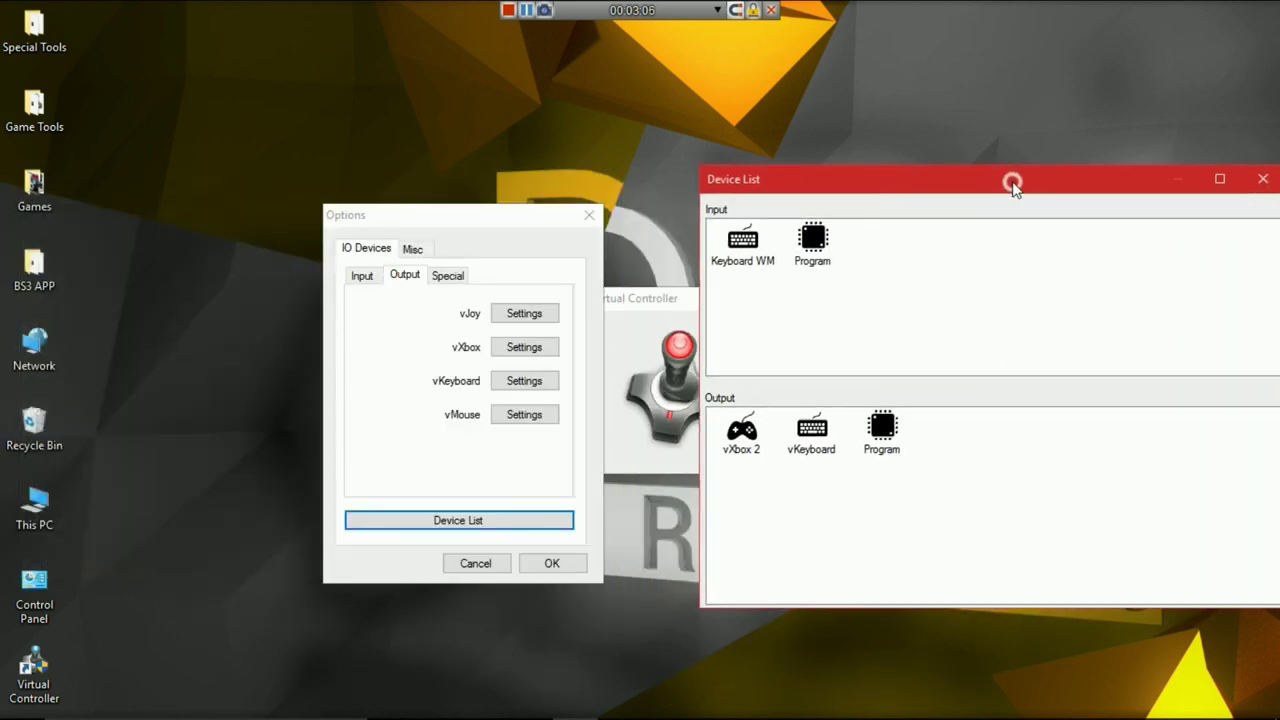
click(722, 448)
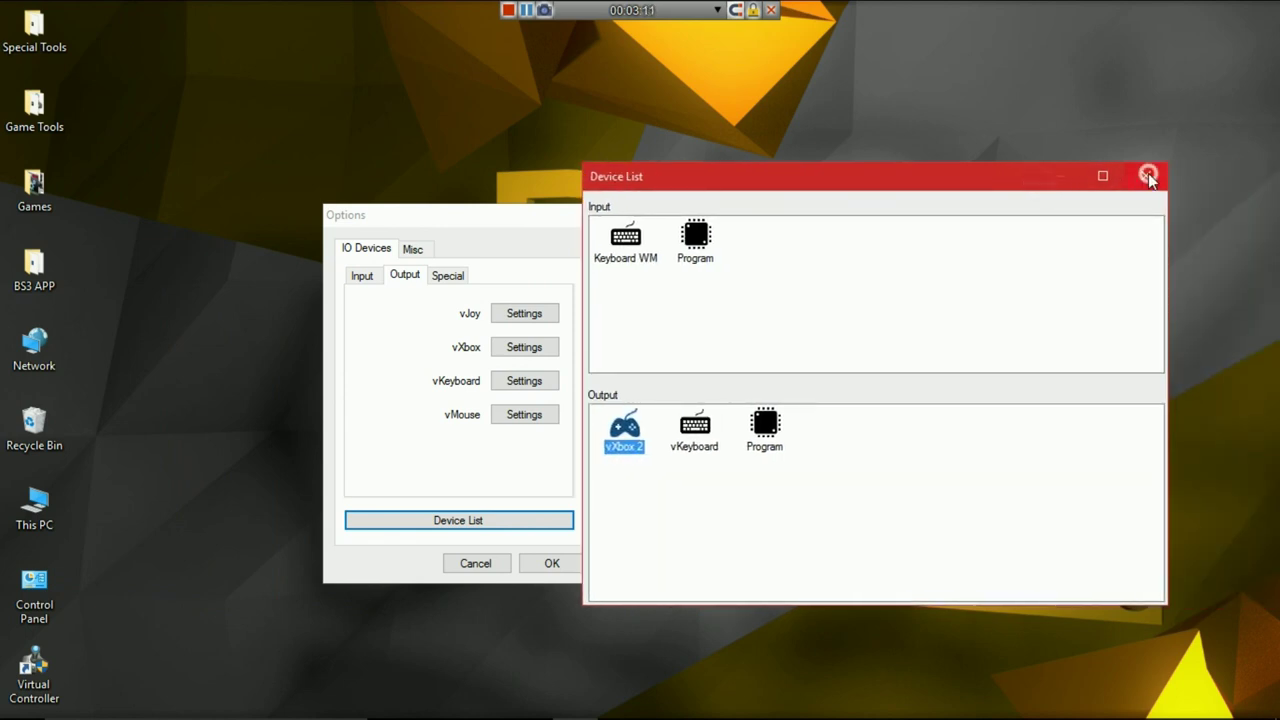
click(1143, 177)
click(552, 563)
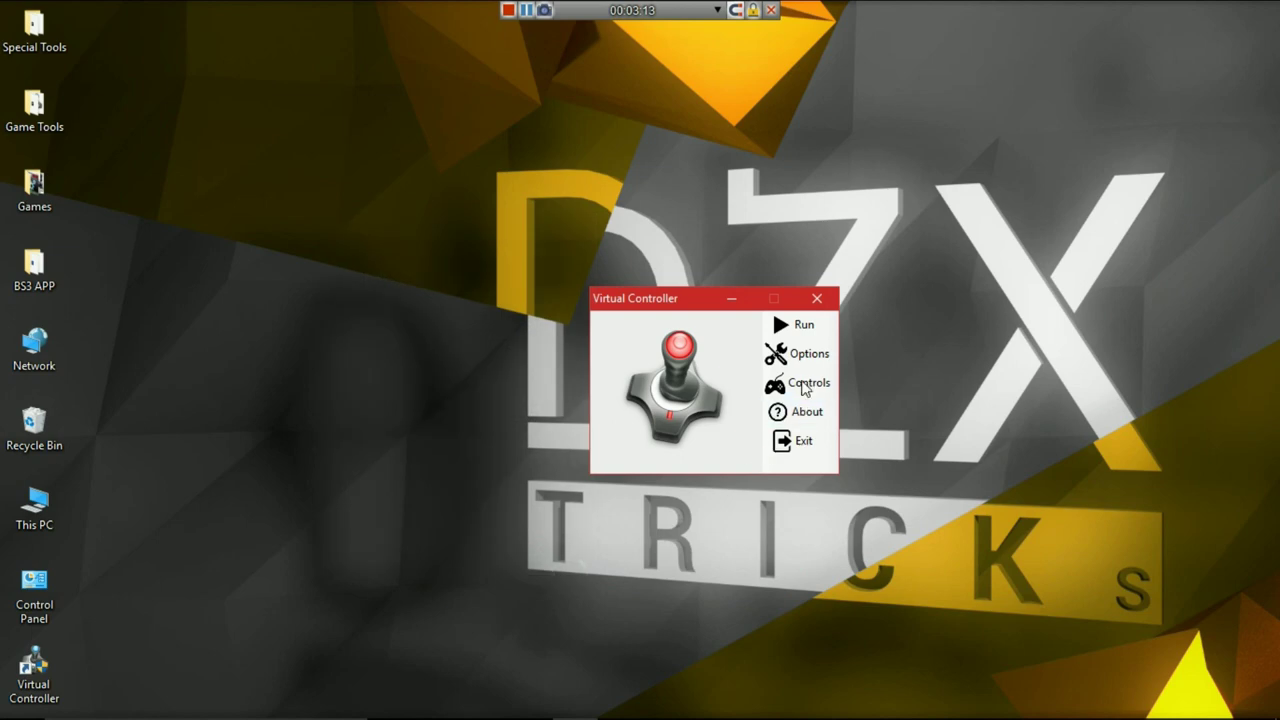
Step: Open the controls' Bind Manager and delete all existing bindings
click(798, 383)
drag(520, 172, 348, 205)
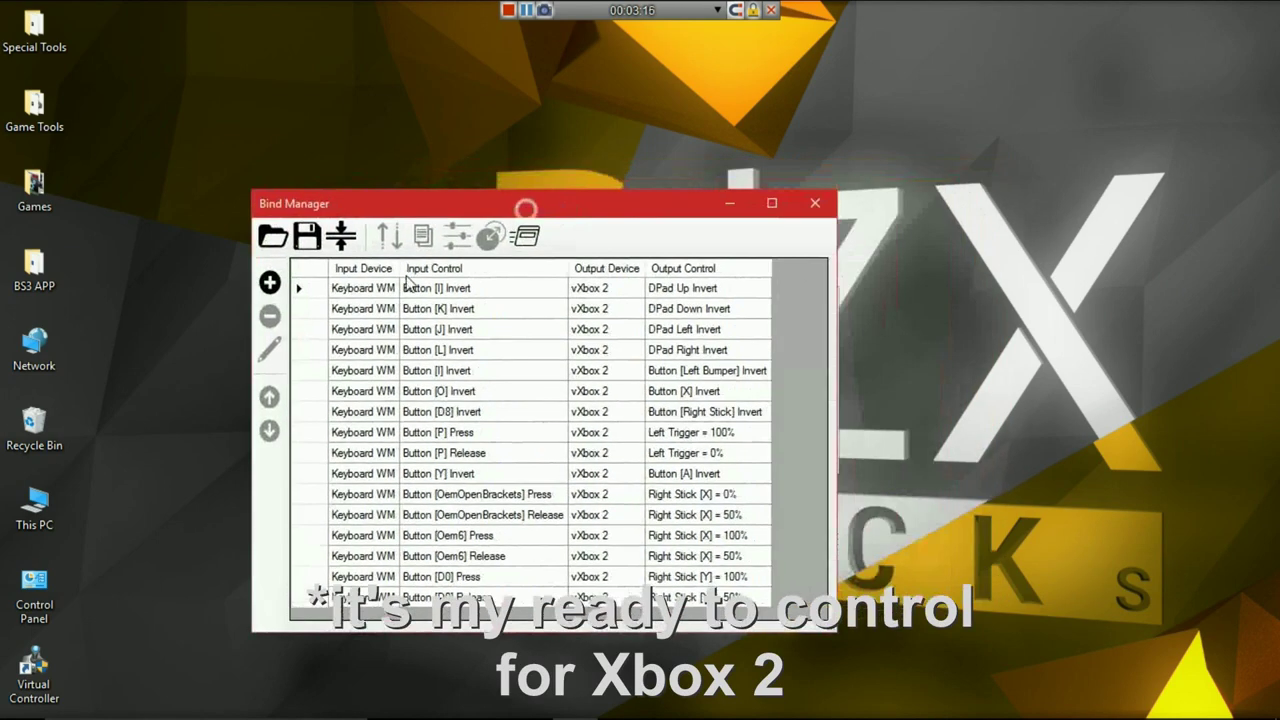
click(360, 330)
key(ctrl+a)
key(Delete)
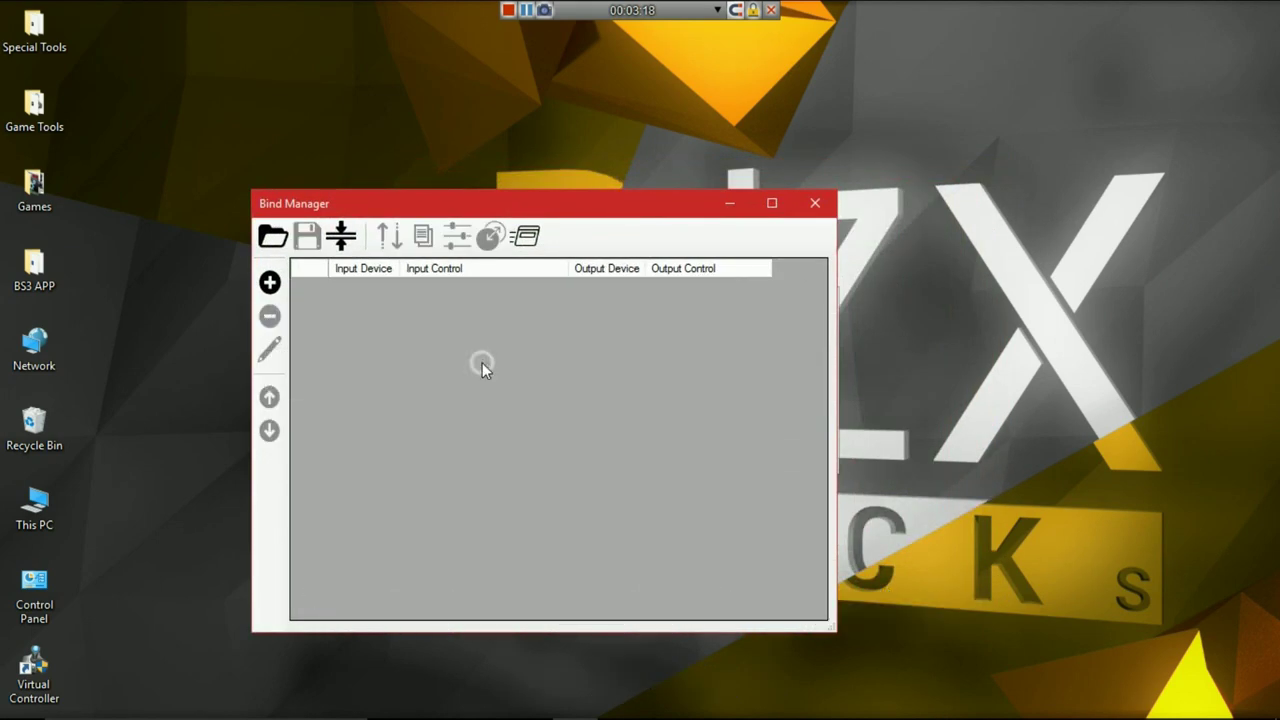
Step: Open Quick Binding, look through the assignable outputs and keep vXbox 2 as the output device
click(527, 237)
drag(560, 196, 728, 250)
scroll(755, 325, down, 2)
scroll(755, 325, up, 2)
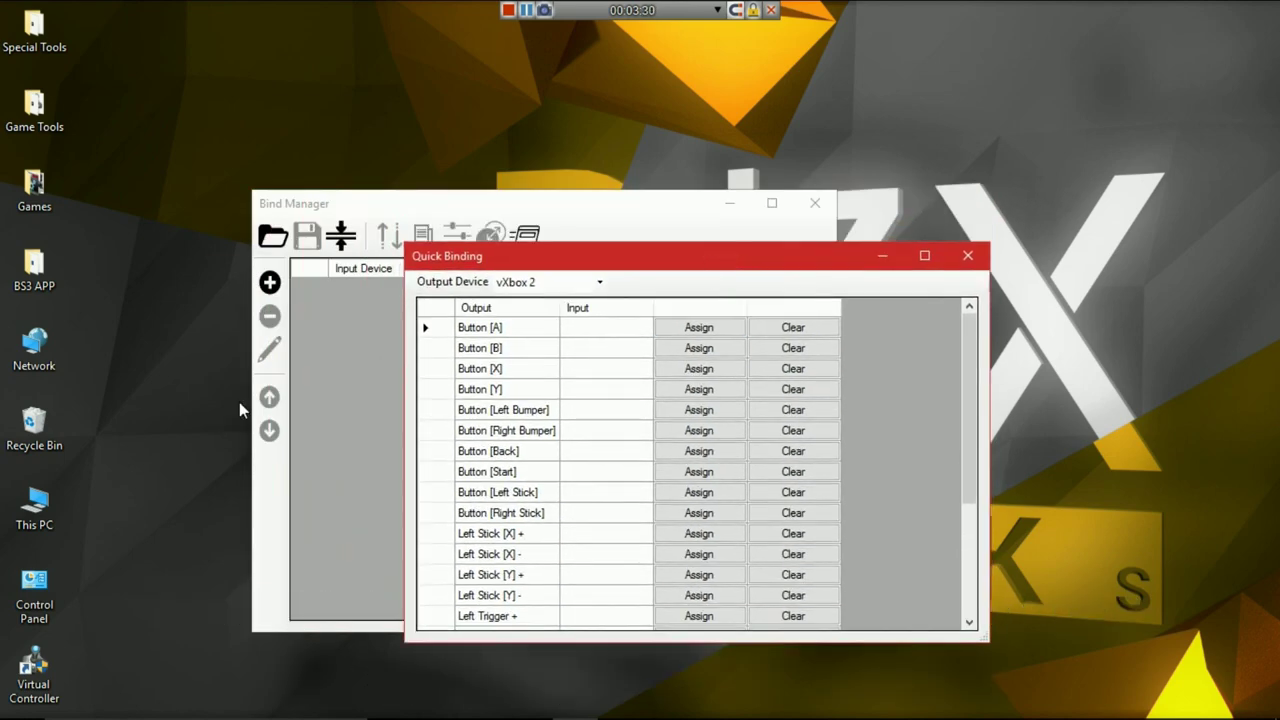
scroll(530, 355, down, 3)
scroll(515, 440, up, 3)
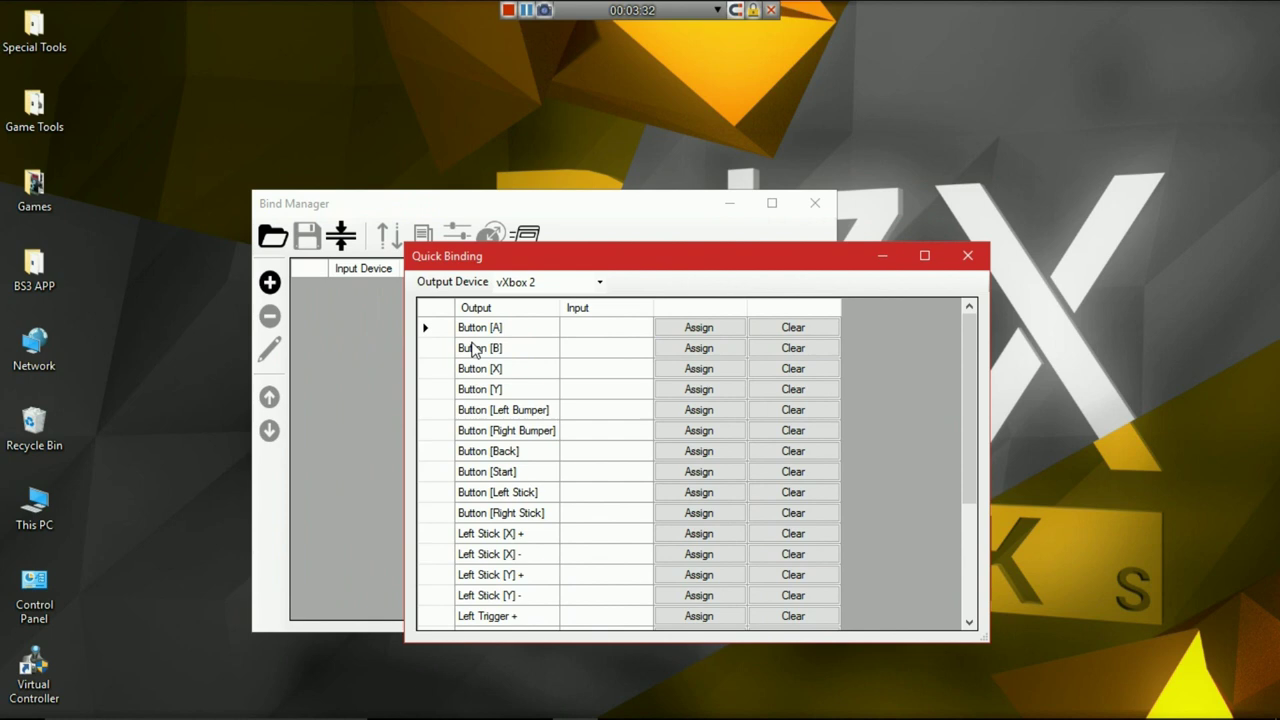
click(558, 288)
click(560, 297)
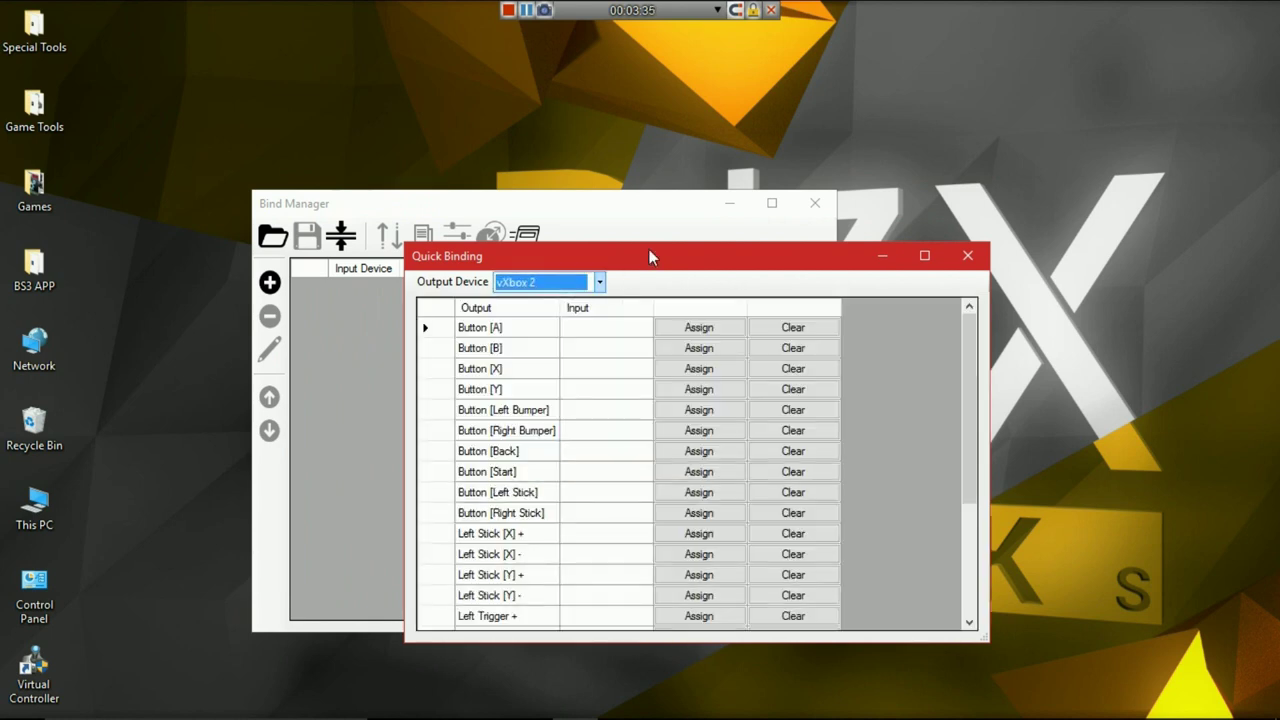
Step: Bind the keyboard's I key to Button [A] and the O key to Button [X] of vXbox 2
drag(647, 241, 602, 93)
click(510, 179)
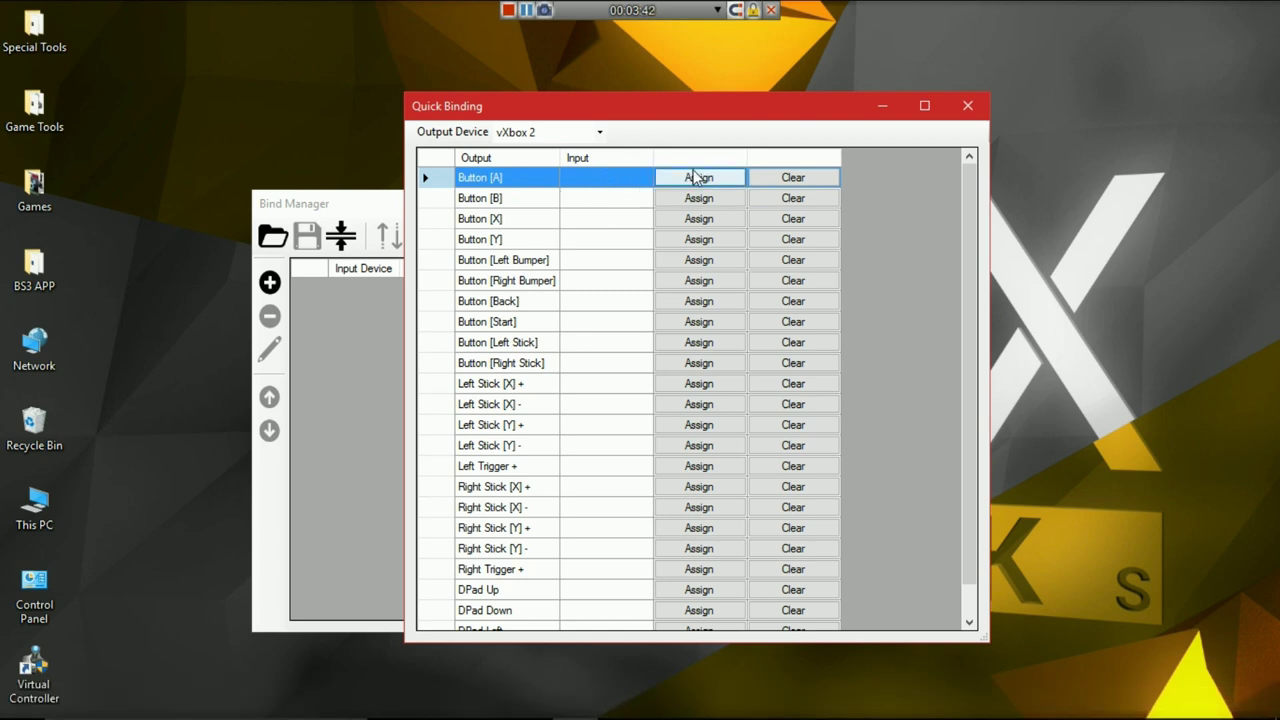
click(697, 179)
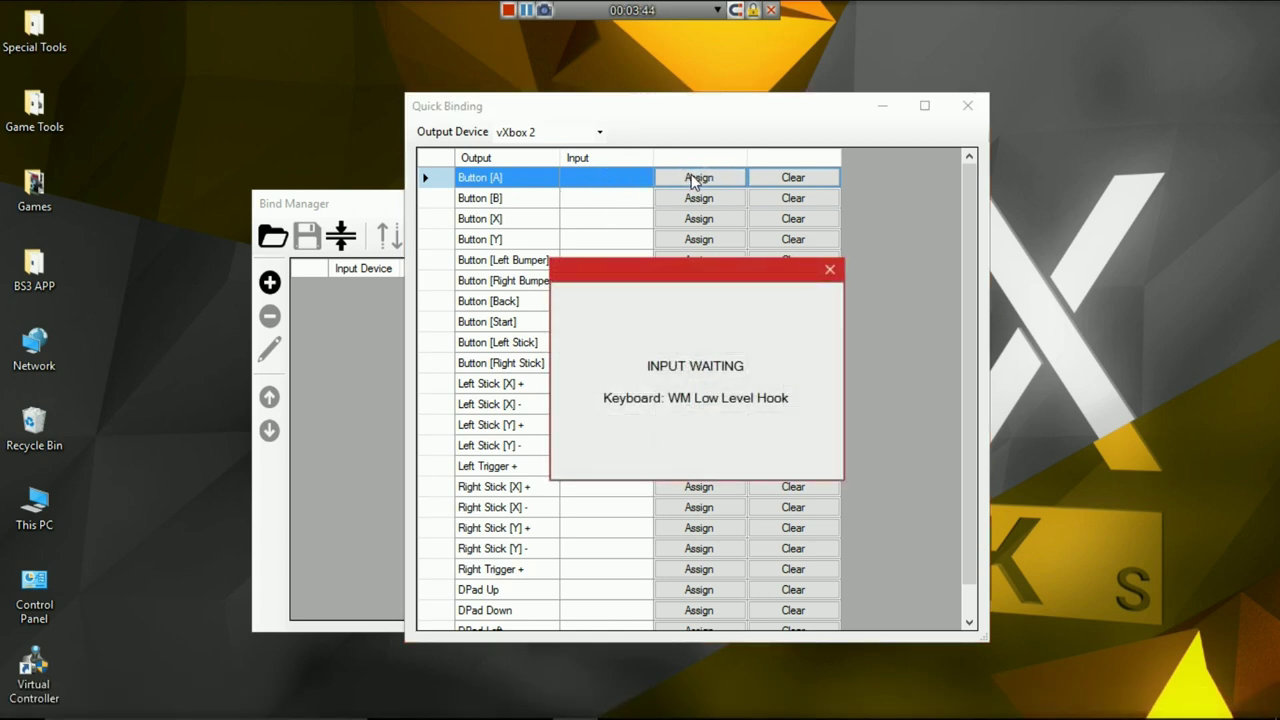
key(i)
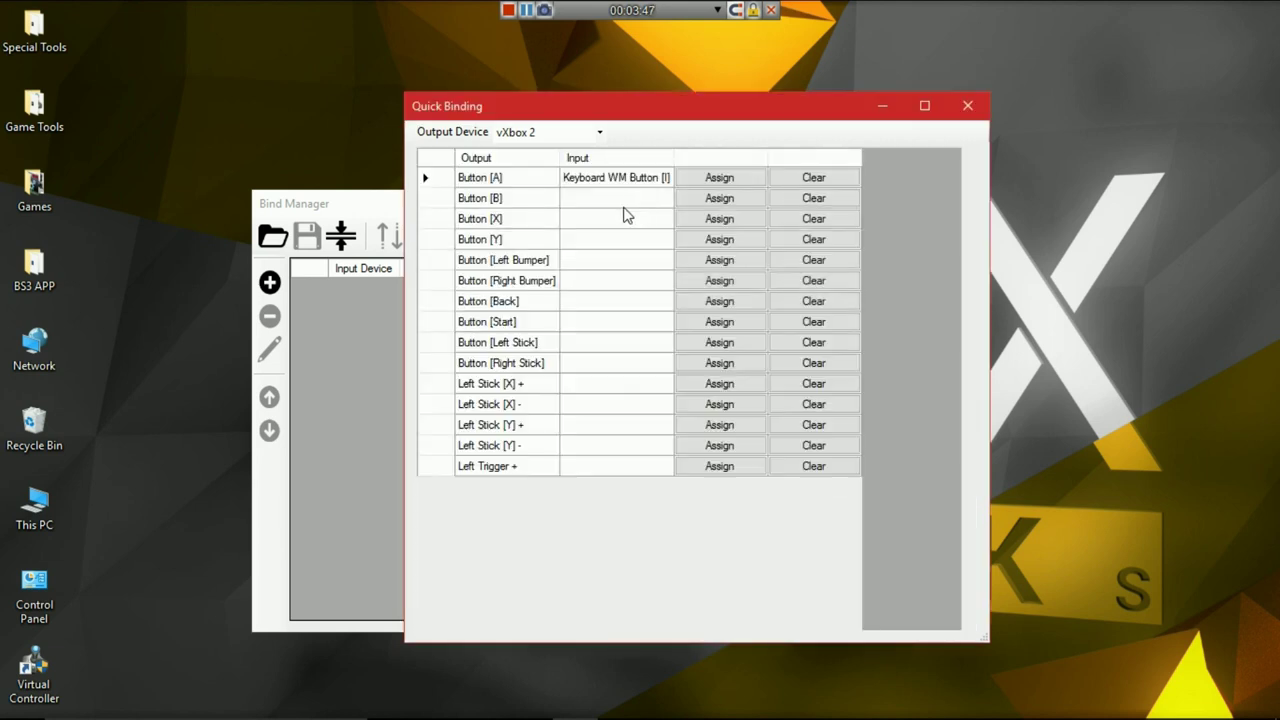
click(720, 219)
key(o)
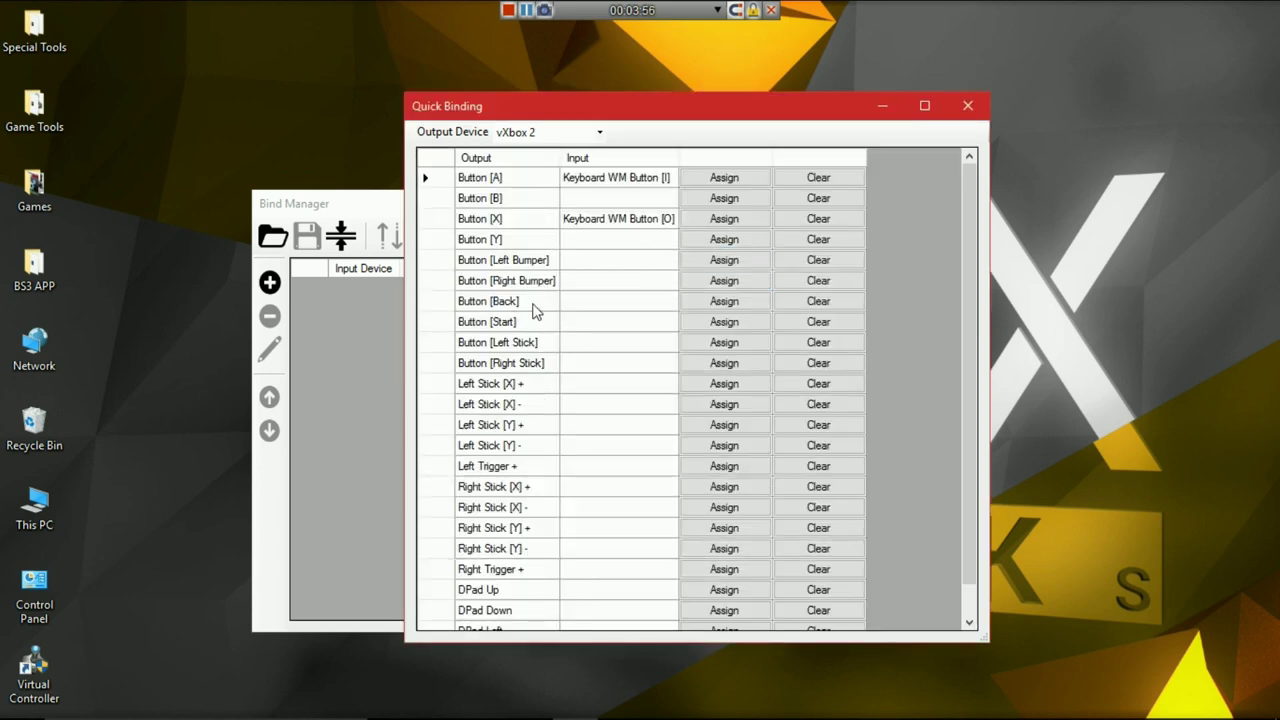
Step: Bind the left stick to the keyboard: L for X+, J for X-, I for Y+ and K for Y-
scroll(533, 311, down, 1)
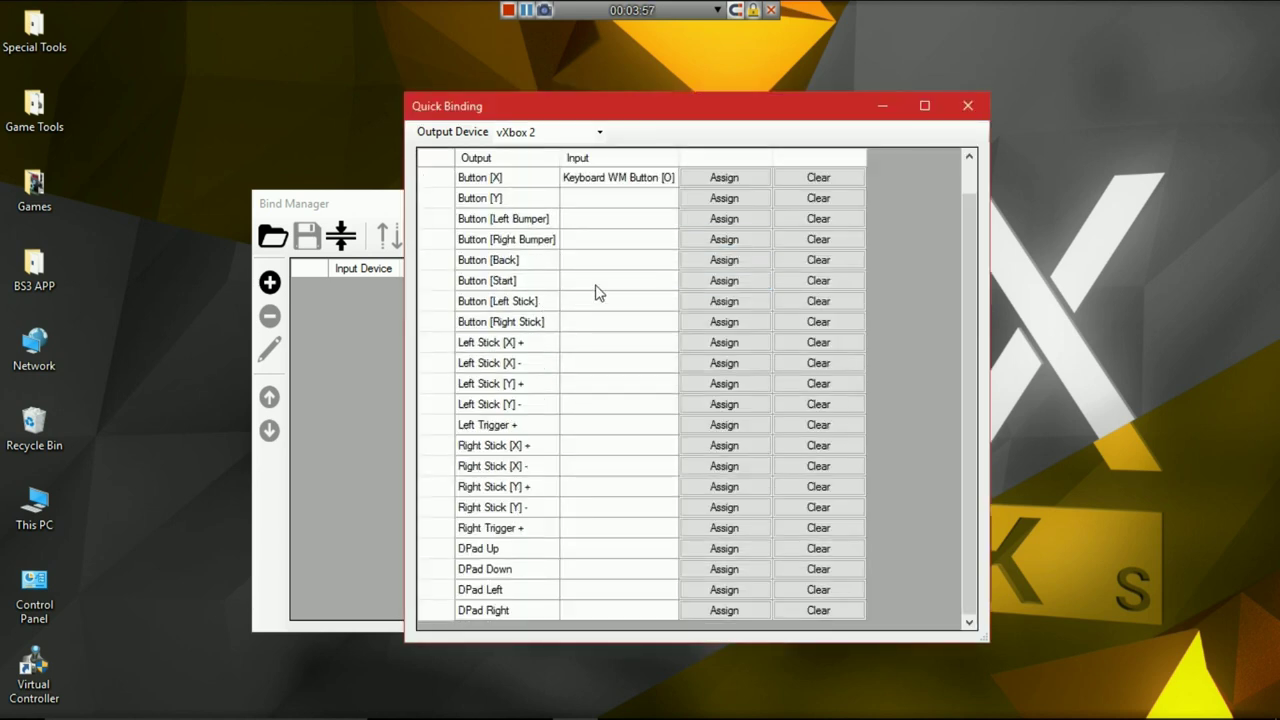
click(712, 350)
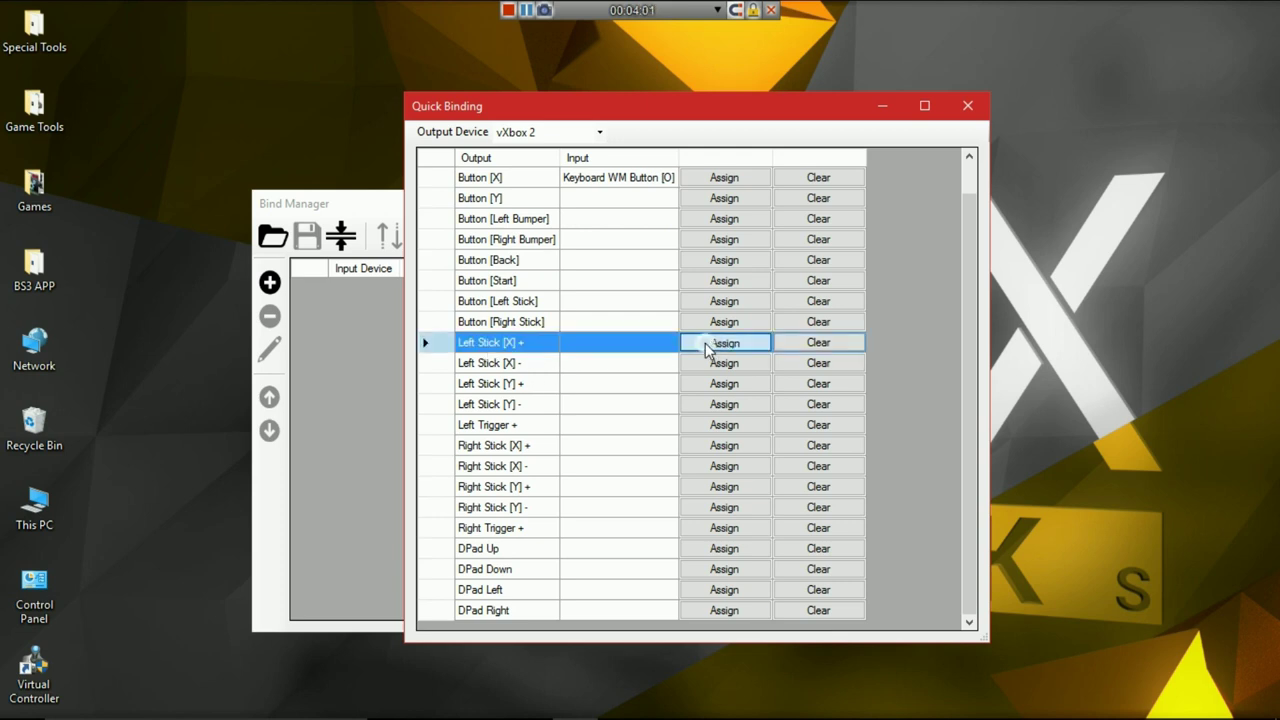
key(l)
click(512, 347)
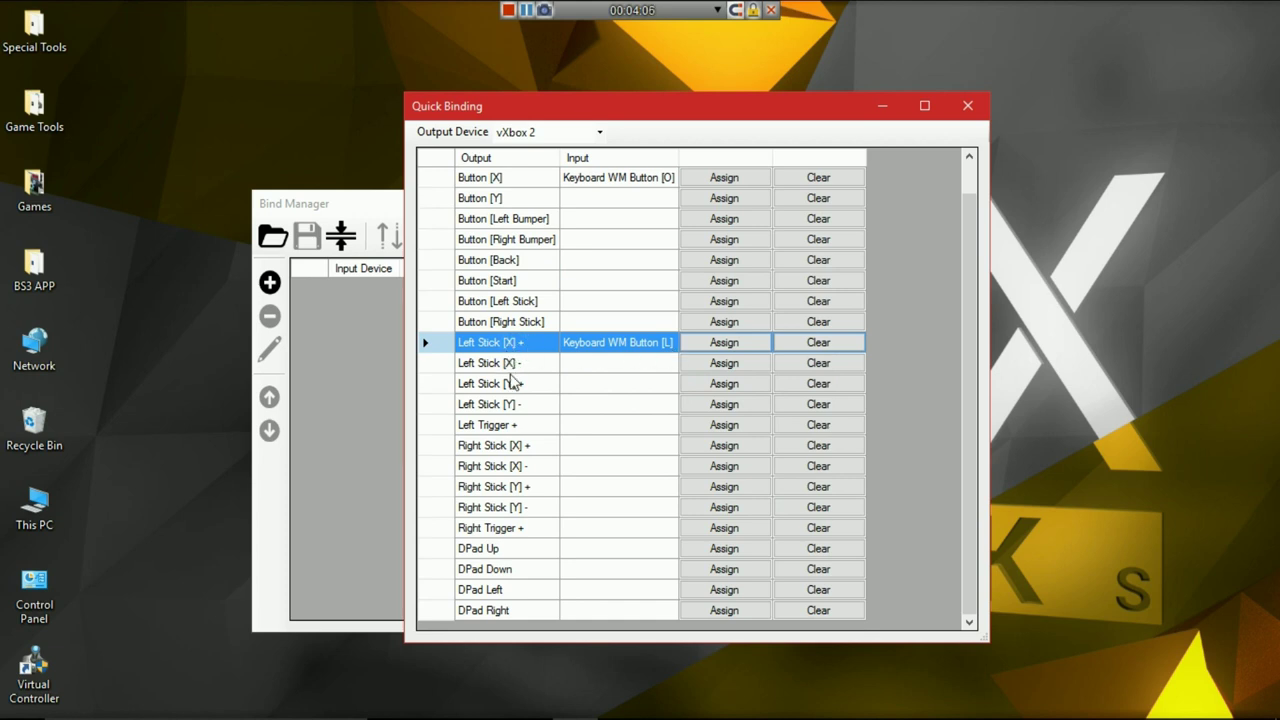
click(512, 383)
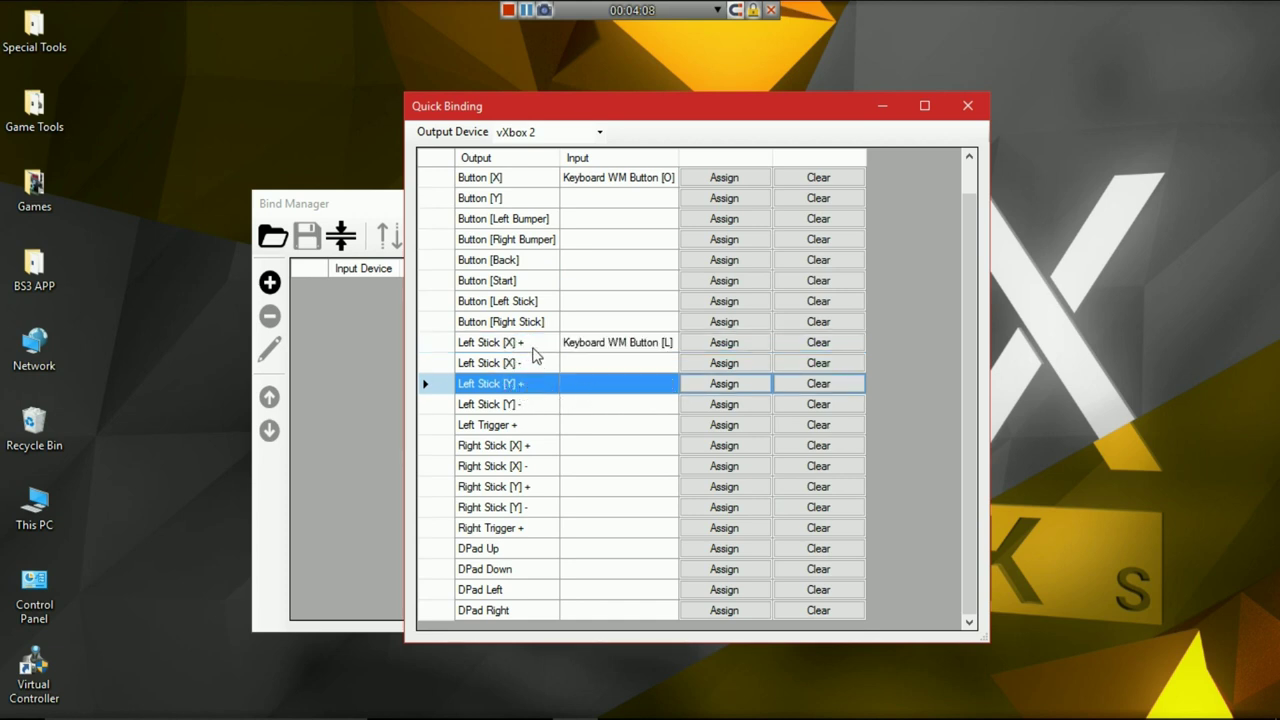
click(705, 385)
key(i)
click(708, 366)
key(j)
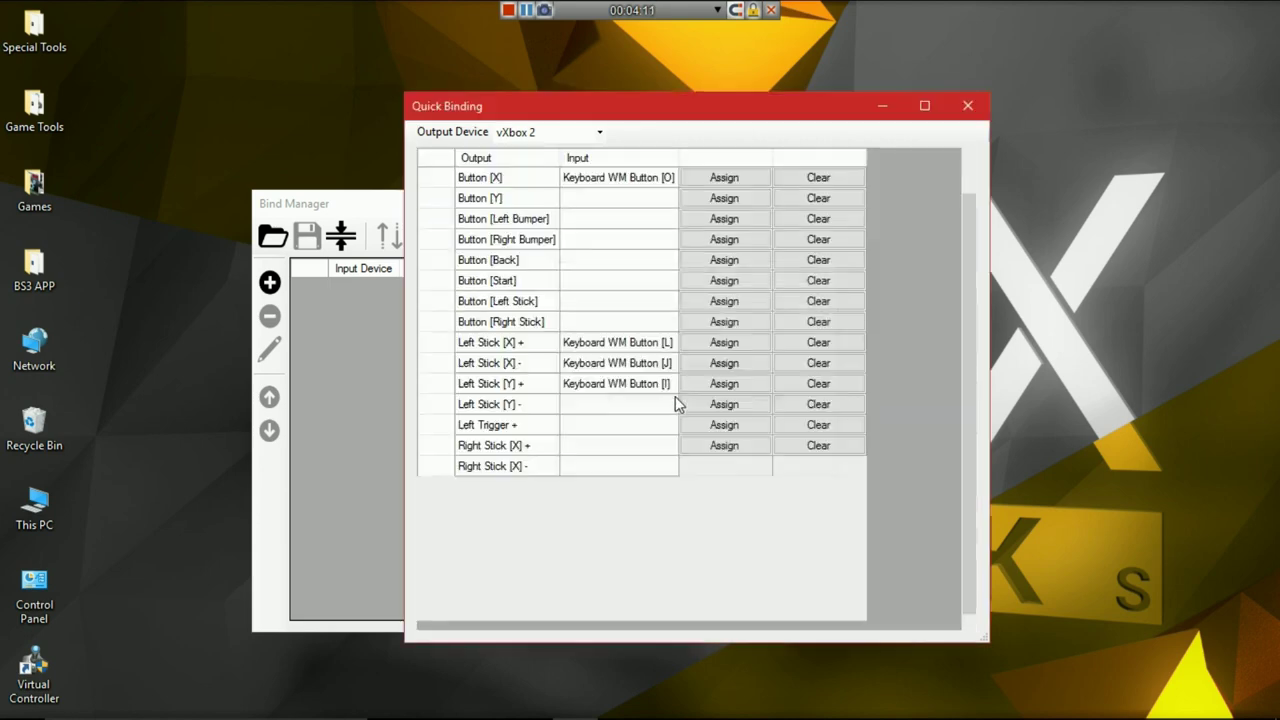
click(708, 404)
key(k)
Step: Bind the right stick to the keyboard: L for X+, J for X-, I for Y+ and K for Y-
click(553, 462)
click(530, 446)
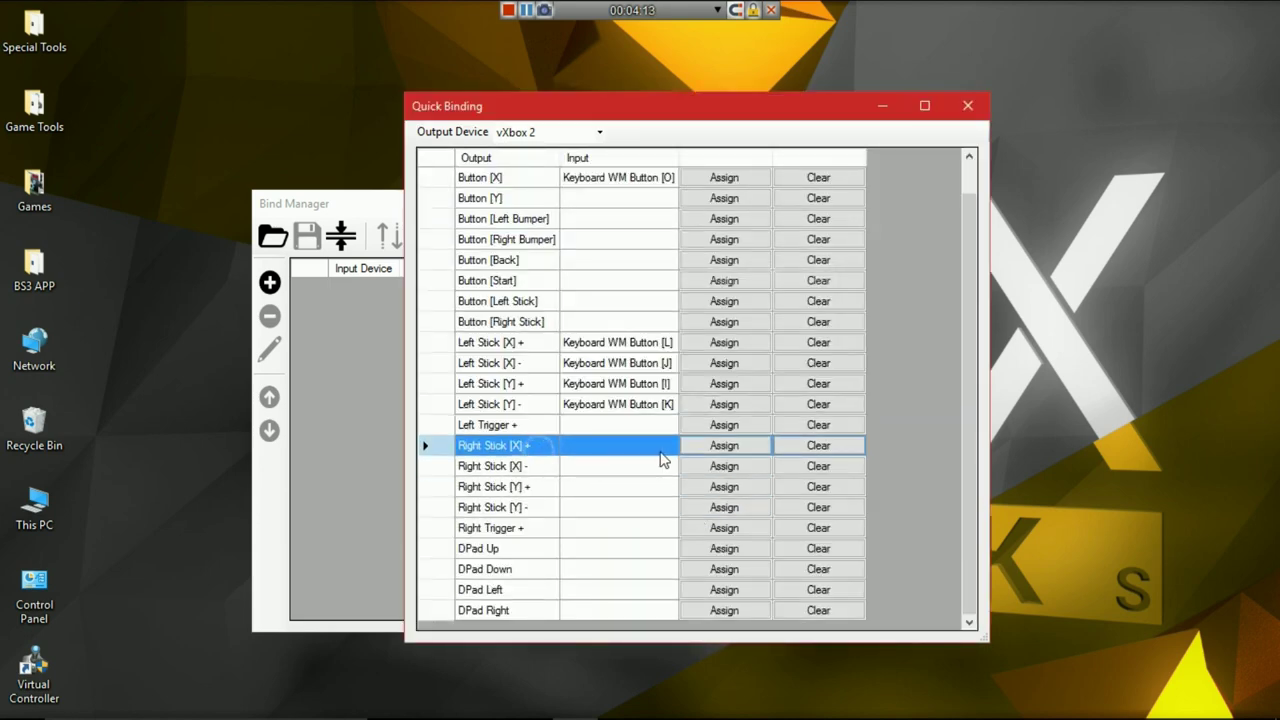
click(712, 446)
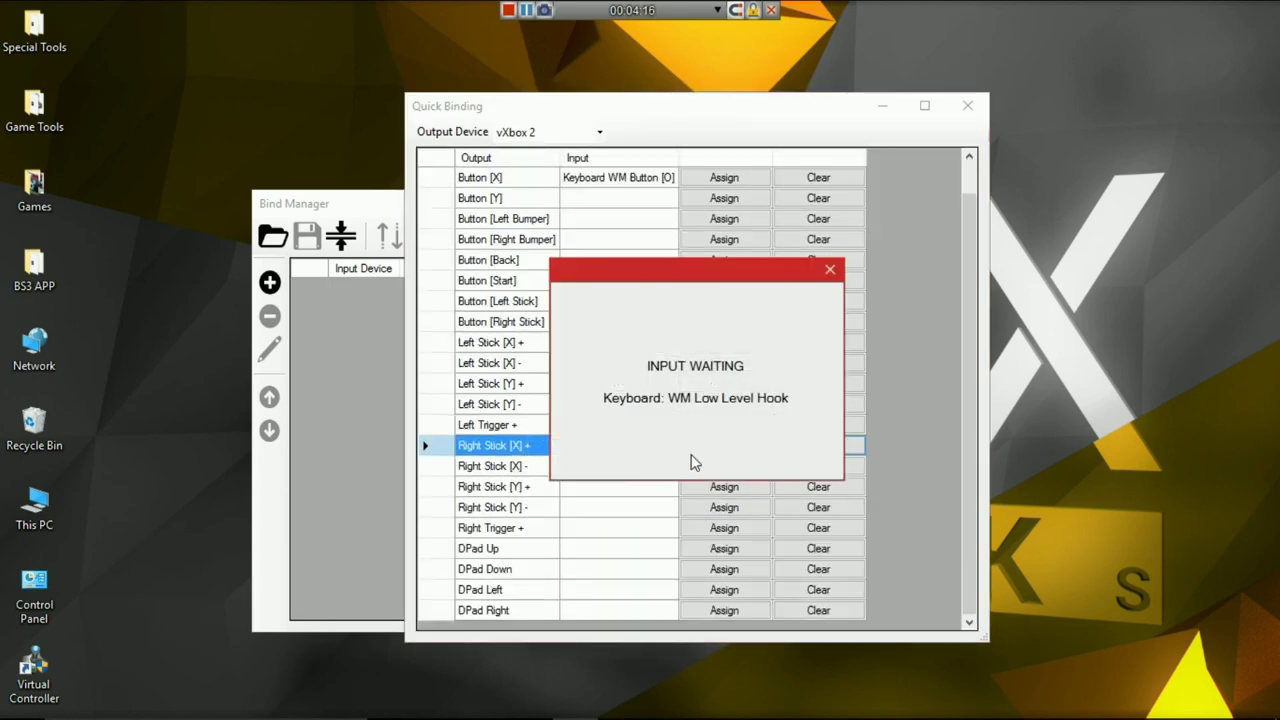
key(l)
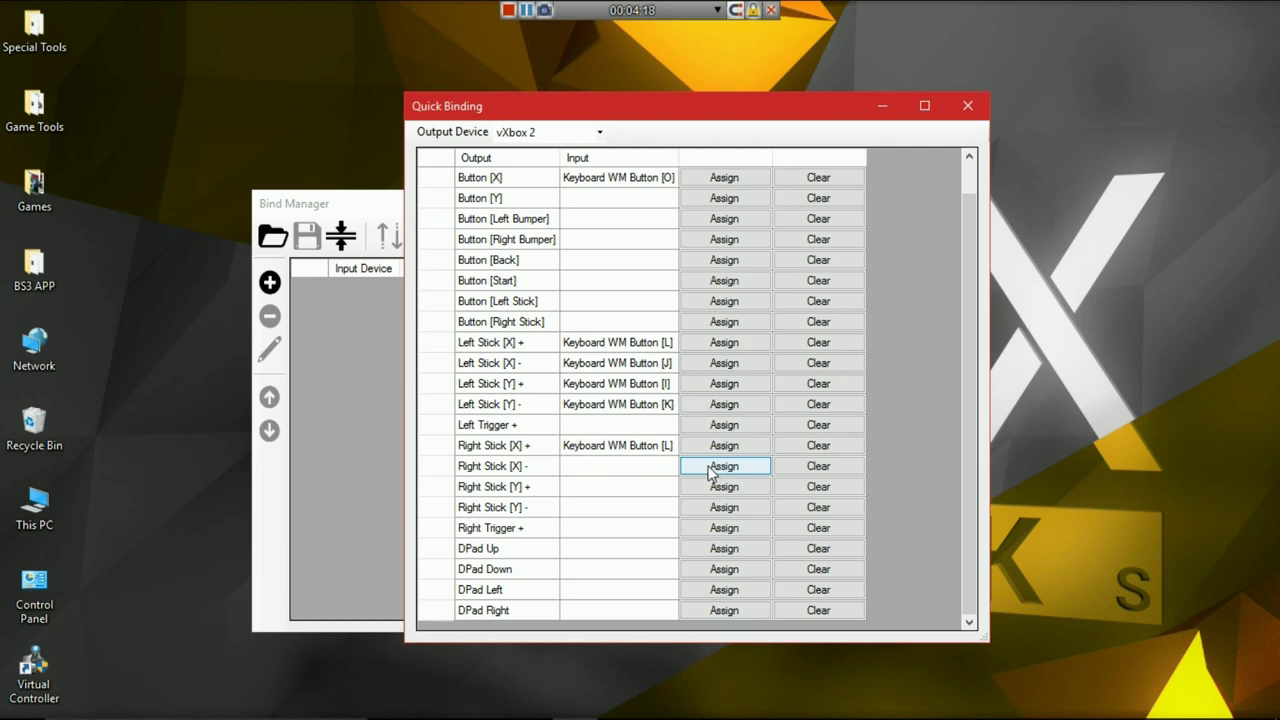
click(715, 468)
key(j)
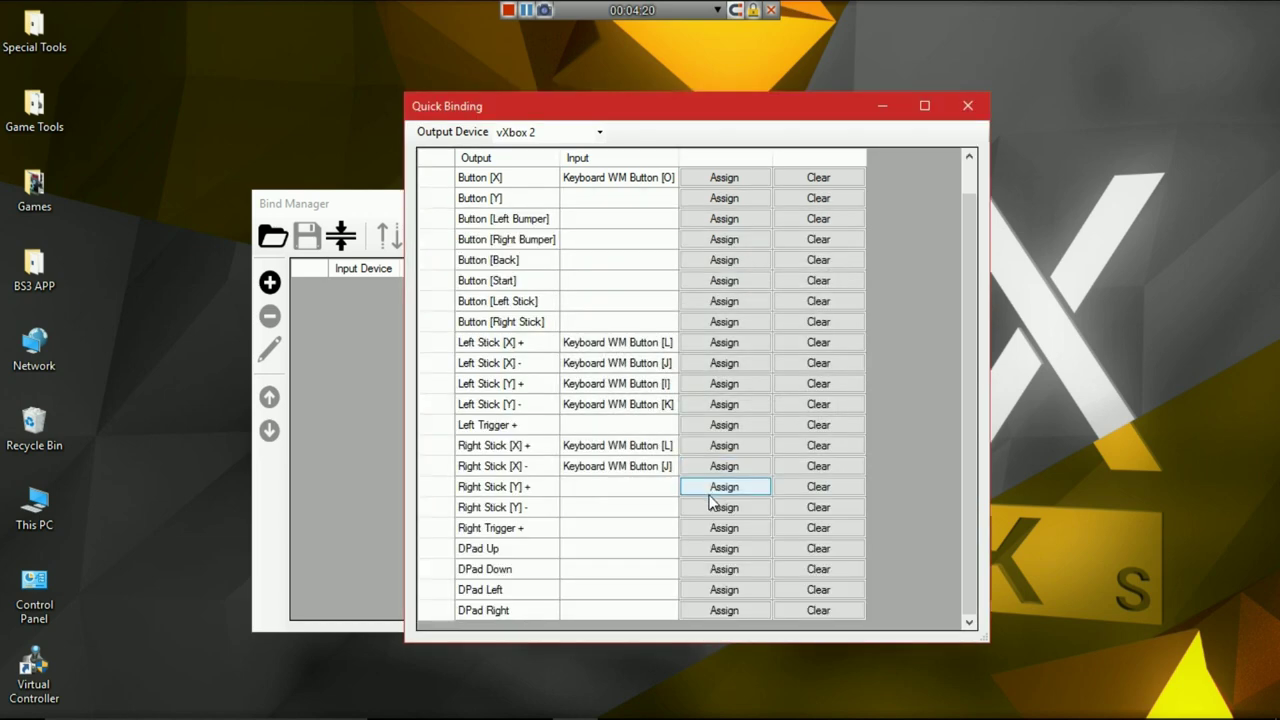
click(718, 490)
key(i)
click(722, 507)
key(k)
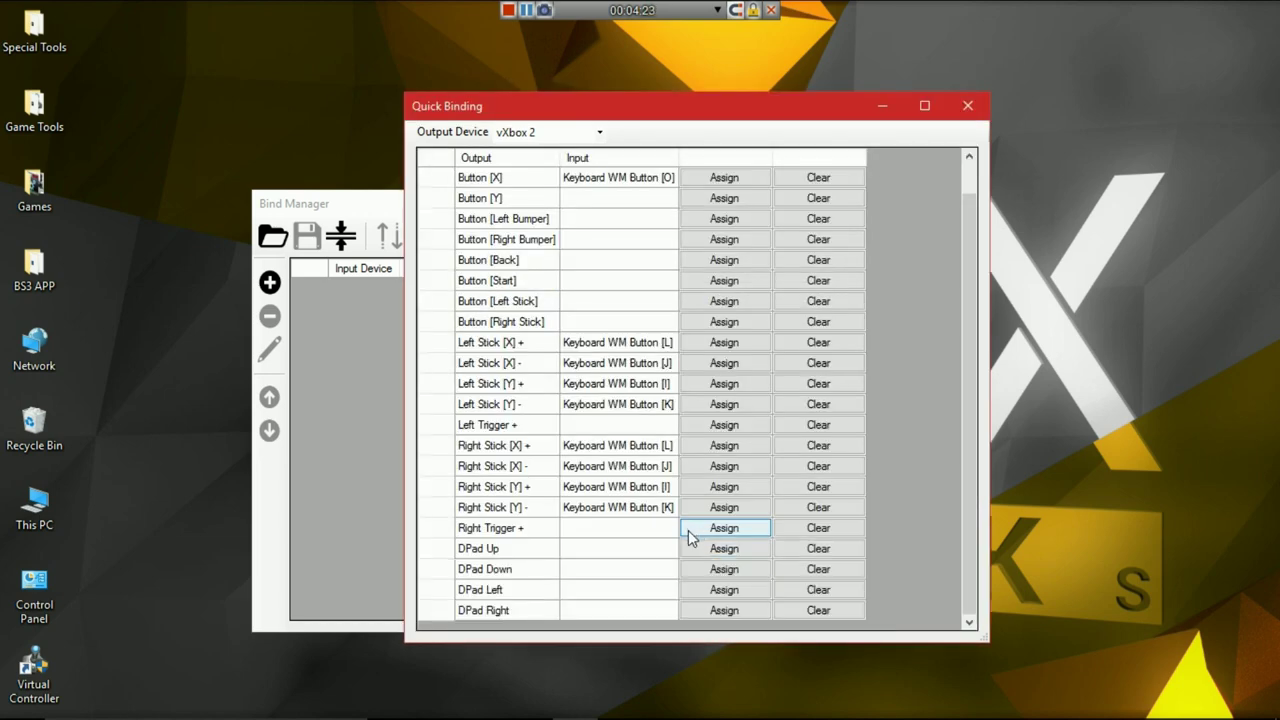
mouse_move(390, 715)
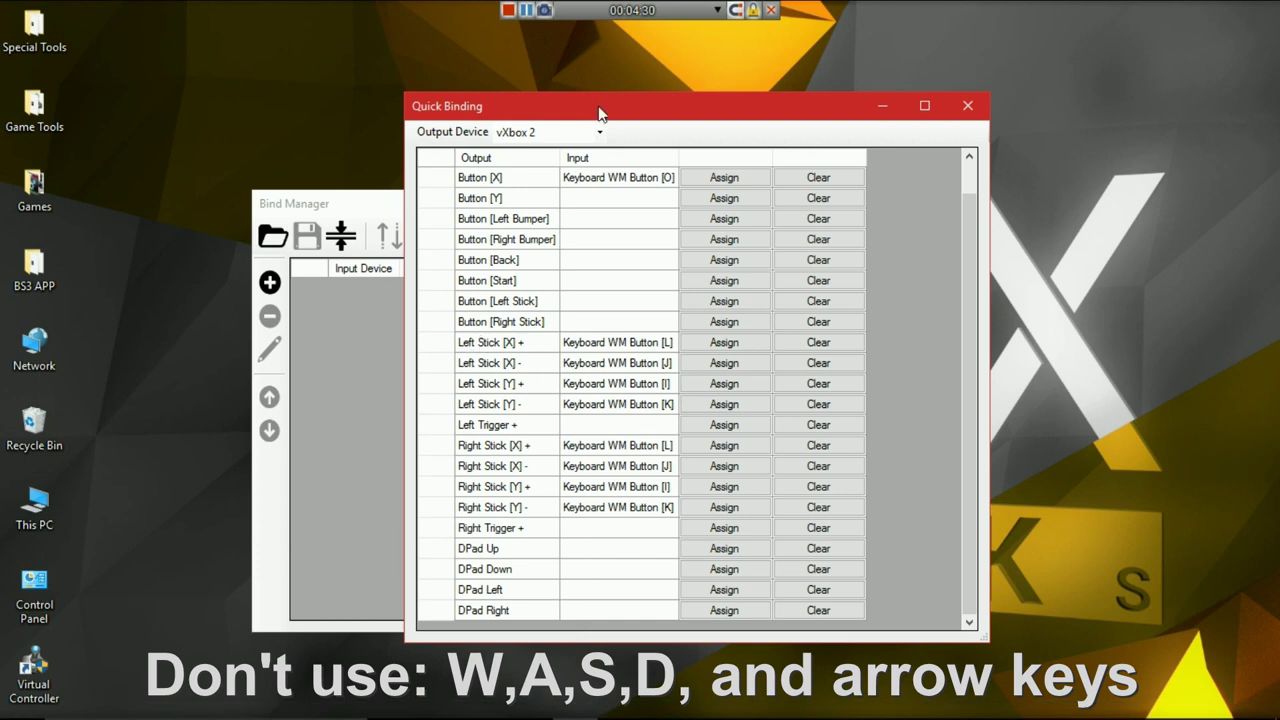
drag(608, 114, 697, 126)
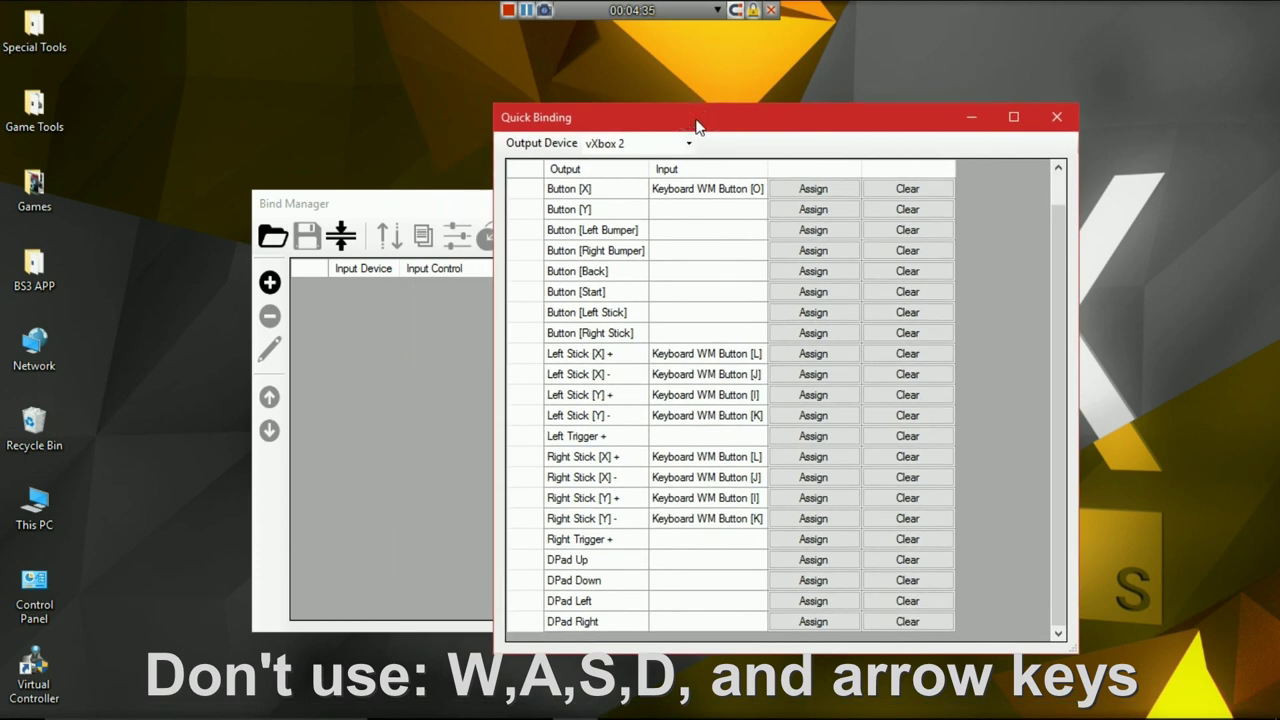
mouse_move(437, 702)
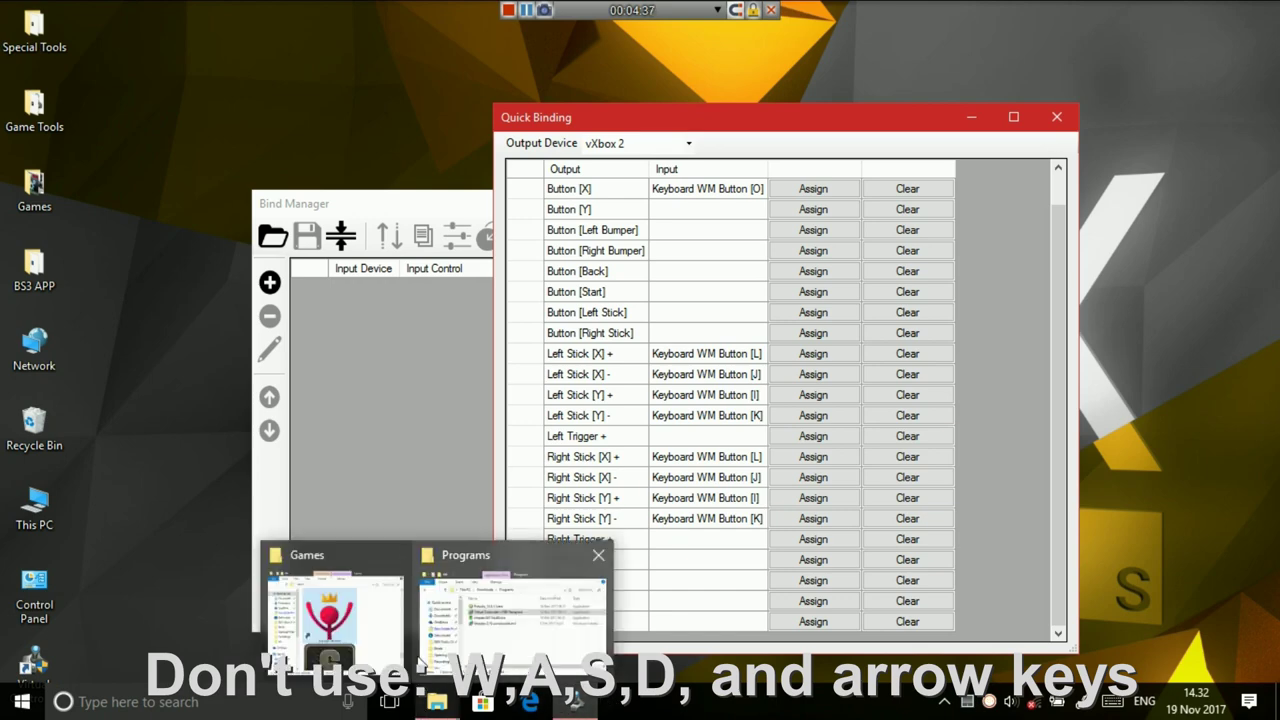
mouse_move(372, 652)
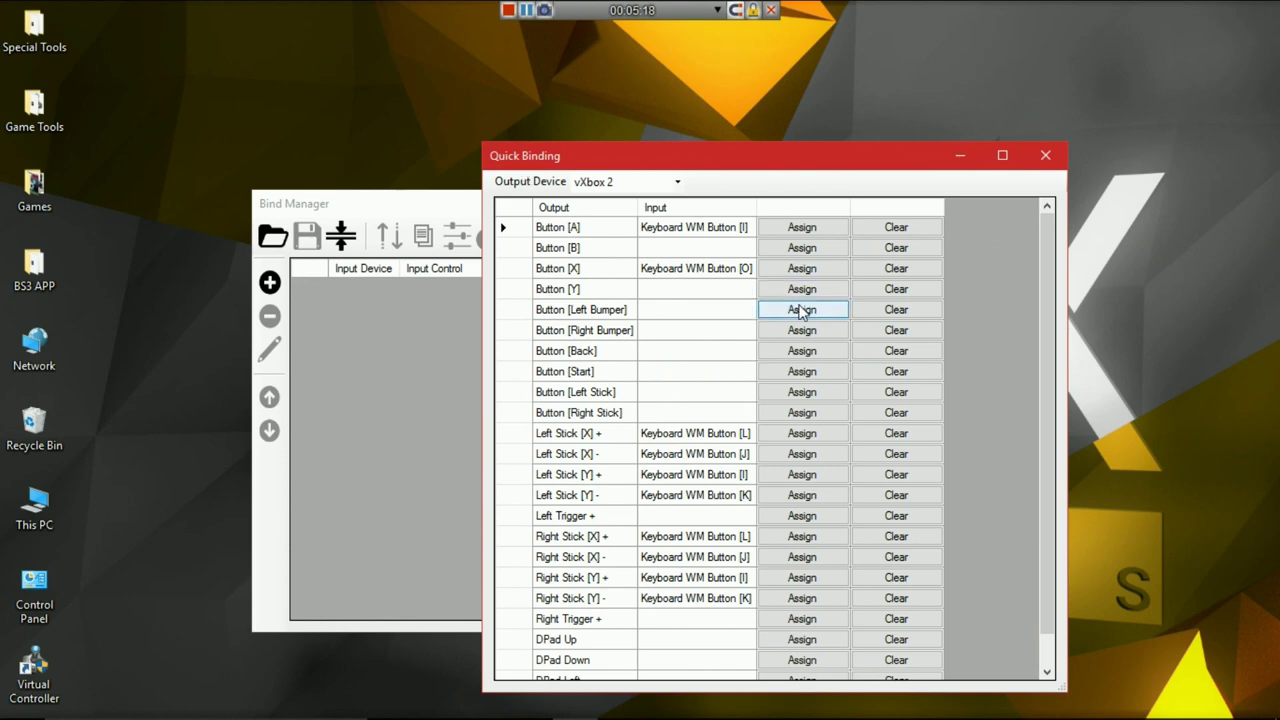
Step: Close Quick Binding with its changes saved and load the bind file SFTGplayer2.bnd into the Bind Manager
click(1045, 155)
click(600, 427)
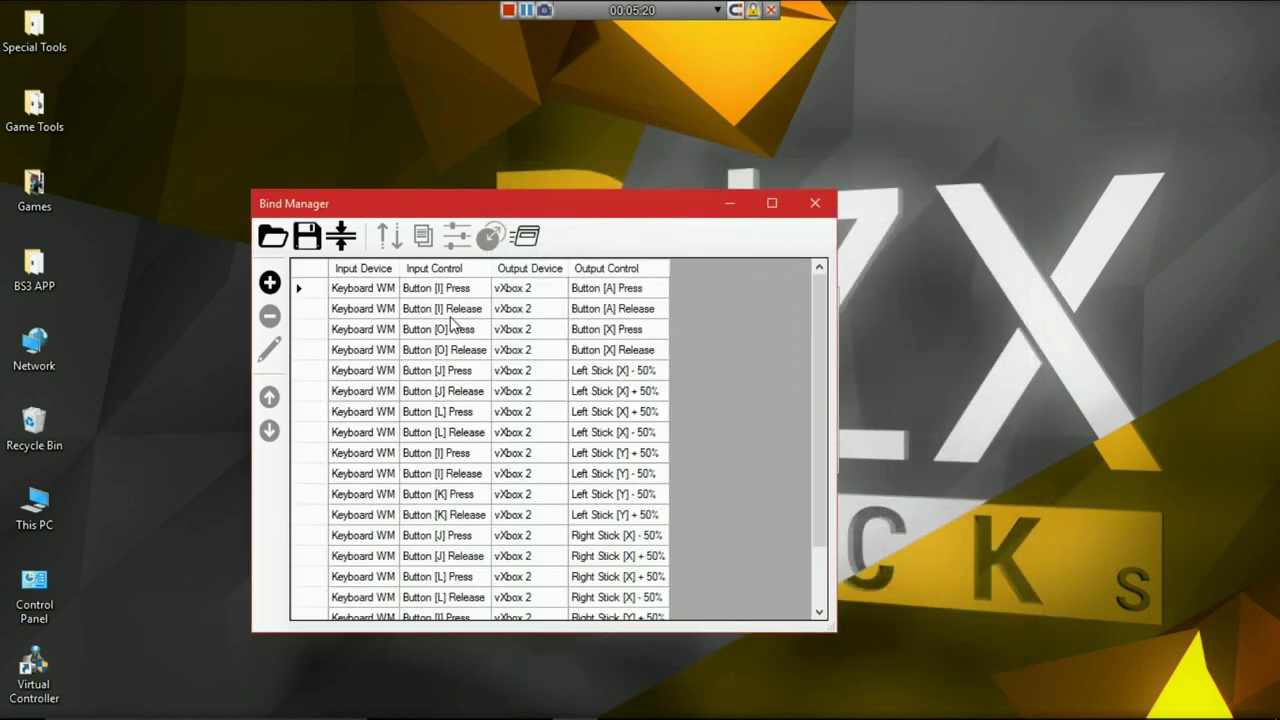
click(272, 235)
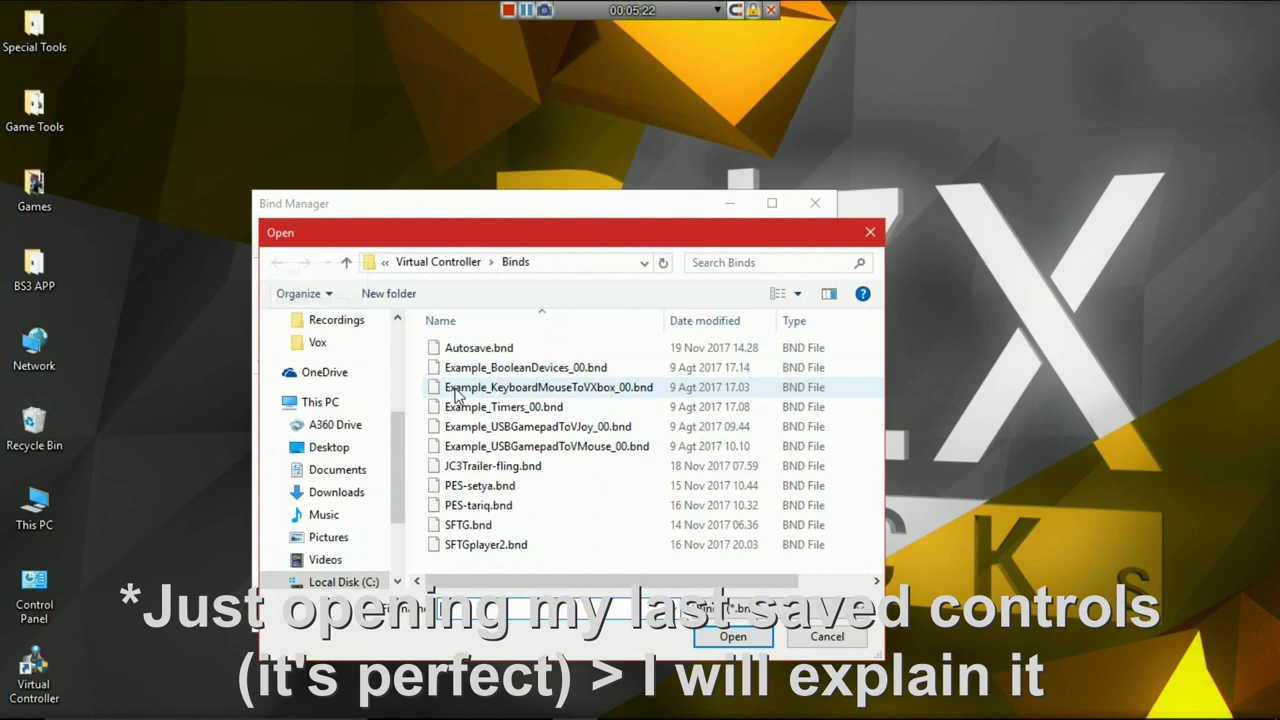
double_click(505, 546)
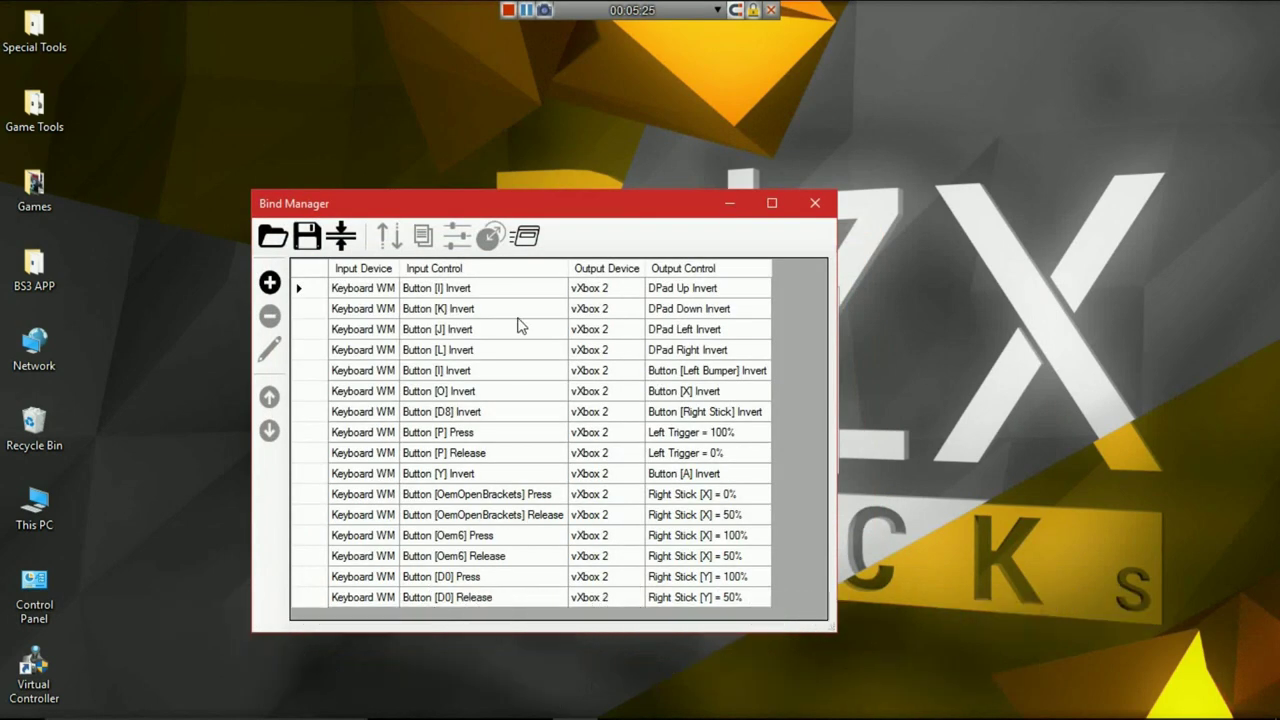
Step: Examine which keyboard keys the loaded bindings map to the vXbox 2 D-pad, buttons, left trigger and right stick
click(415, 308)
click(395, 288)
click(640, 412)
click(540, 370)
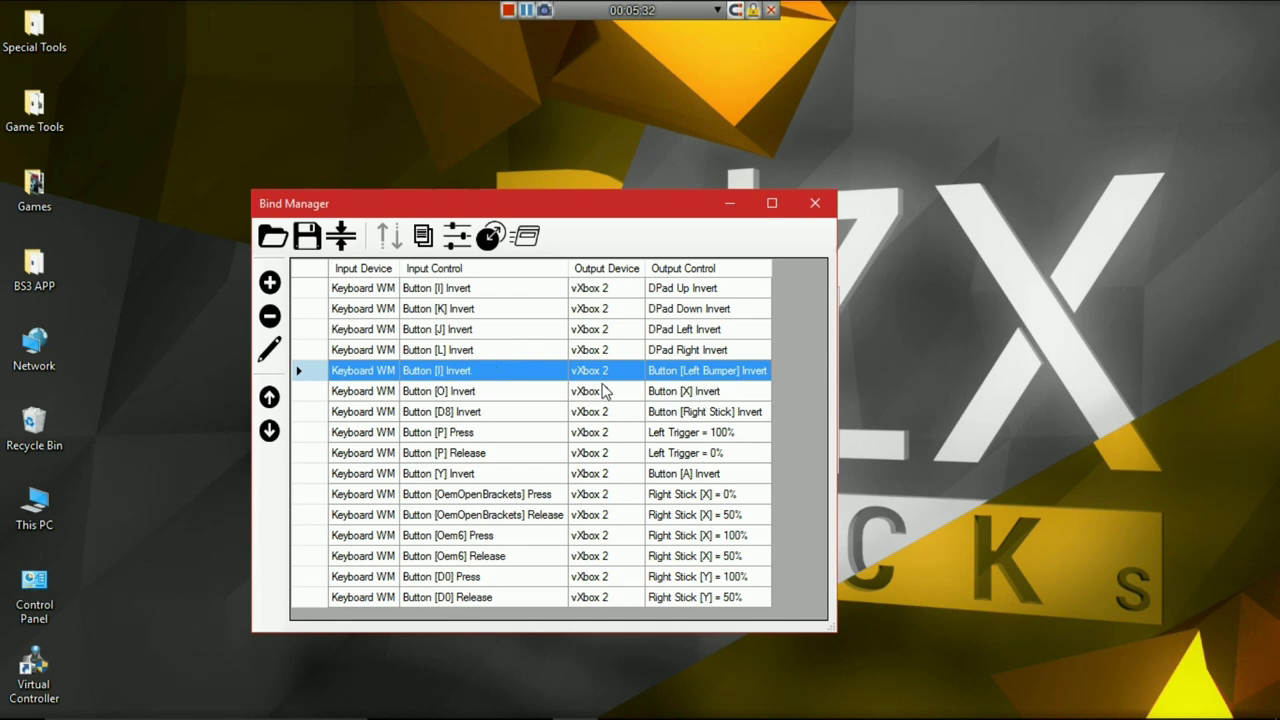
click(434, 412)
click(664, 392)
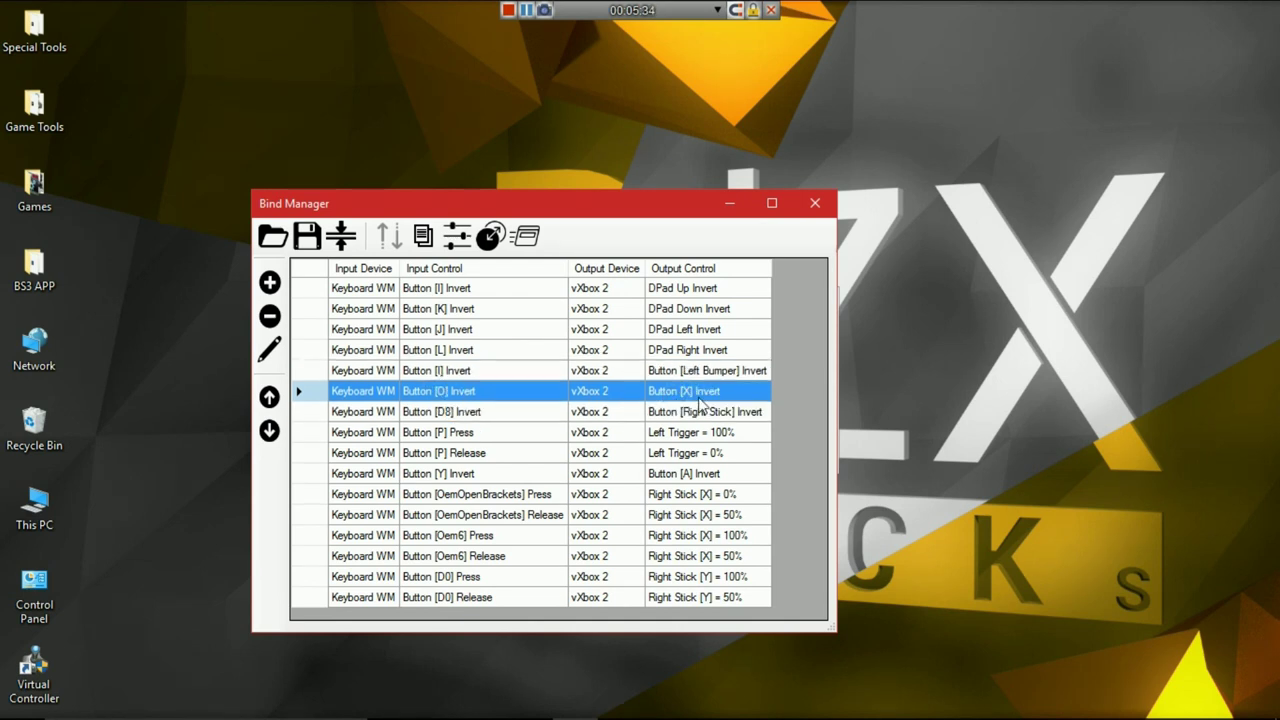
click(643, 433)
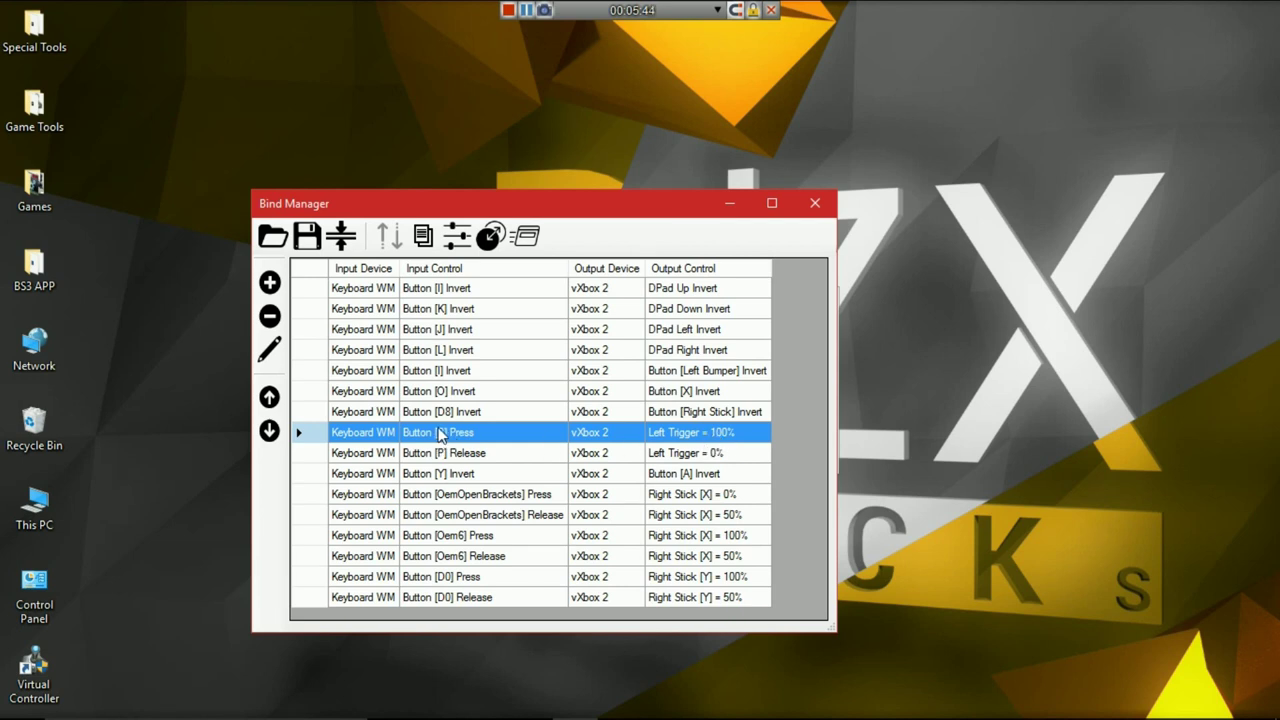
click(642, 456)
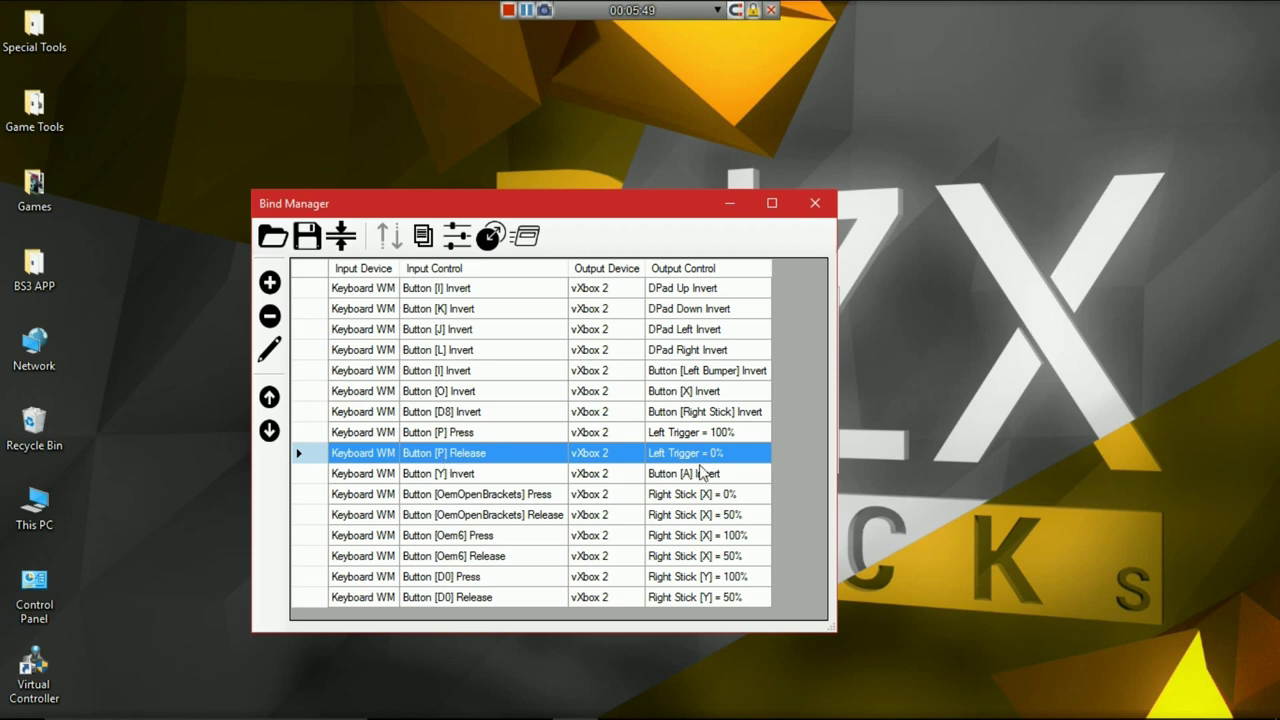
click(468, 538)
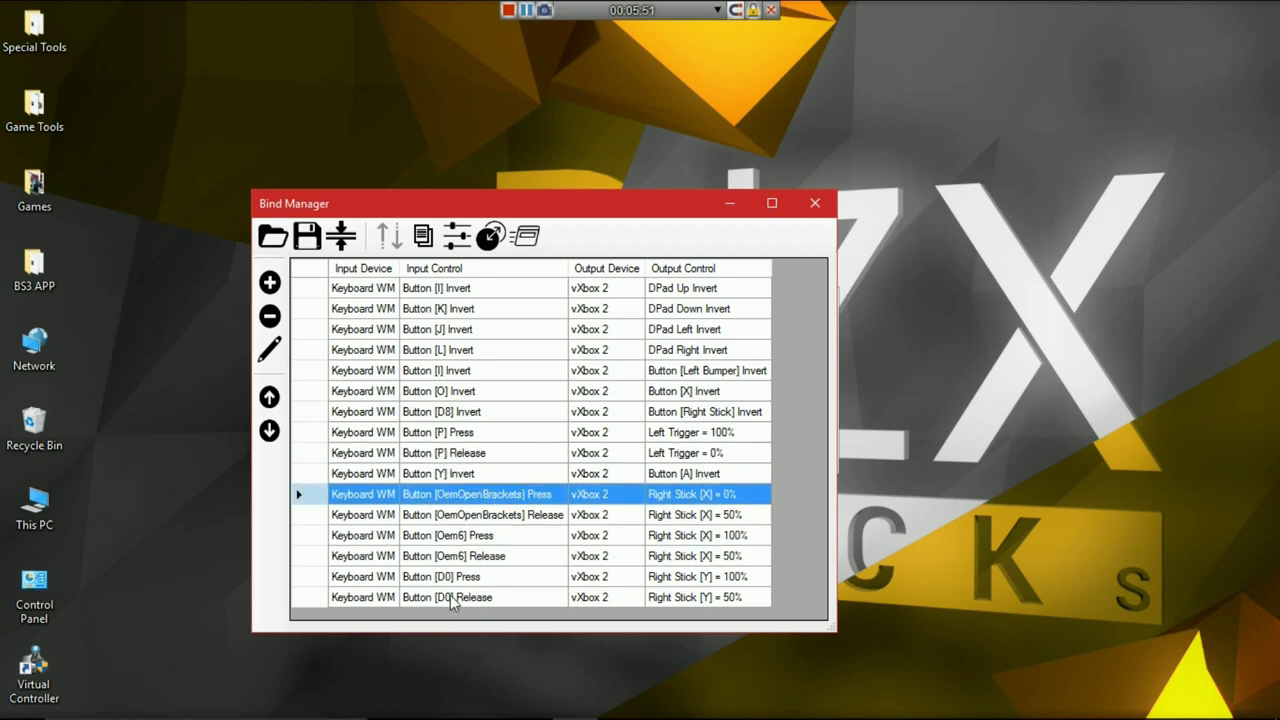
click(440, 330)
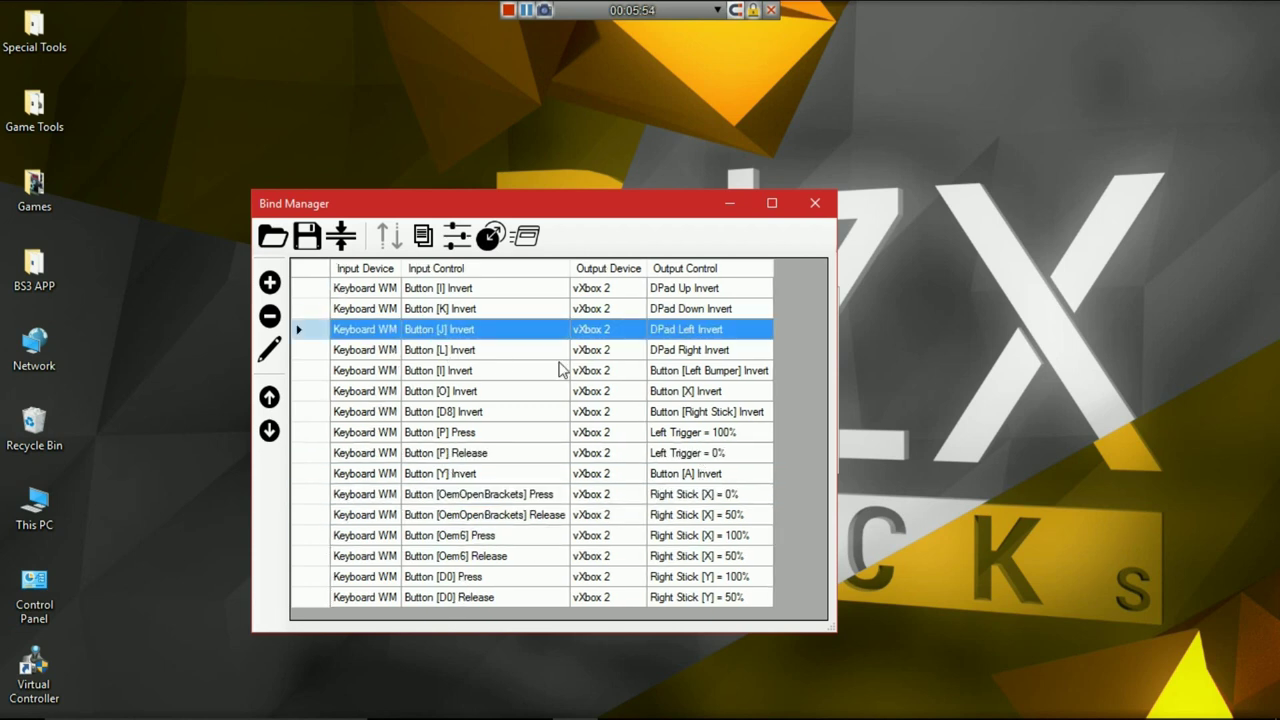
click(605, 368)
click(606, 310)
click(549, 368)
click(548, 432)
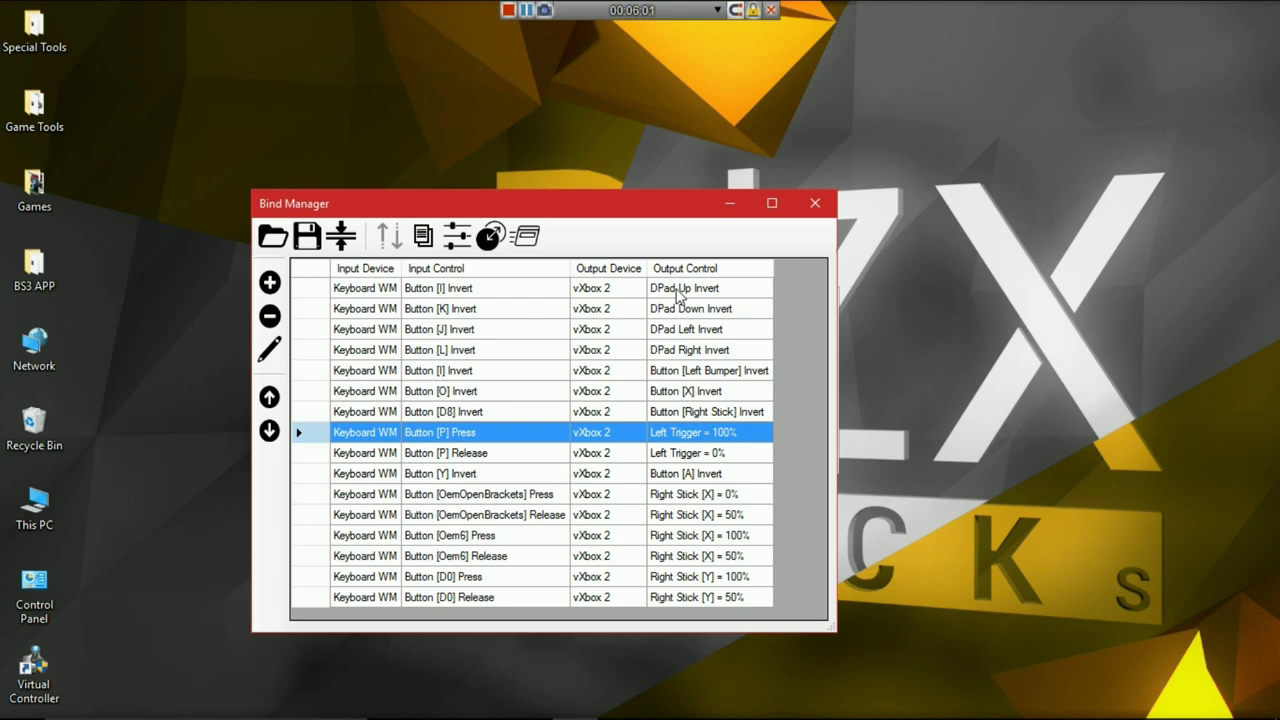
click(660, 308)
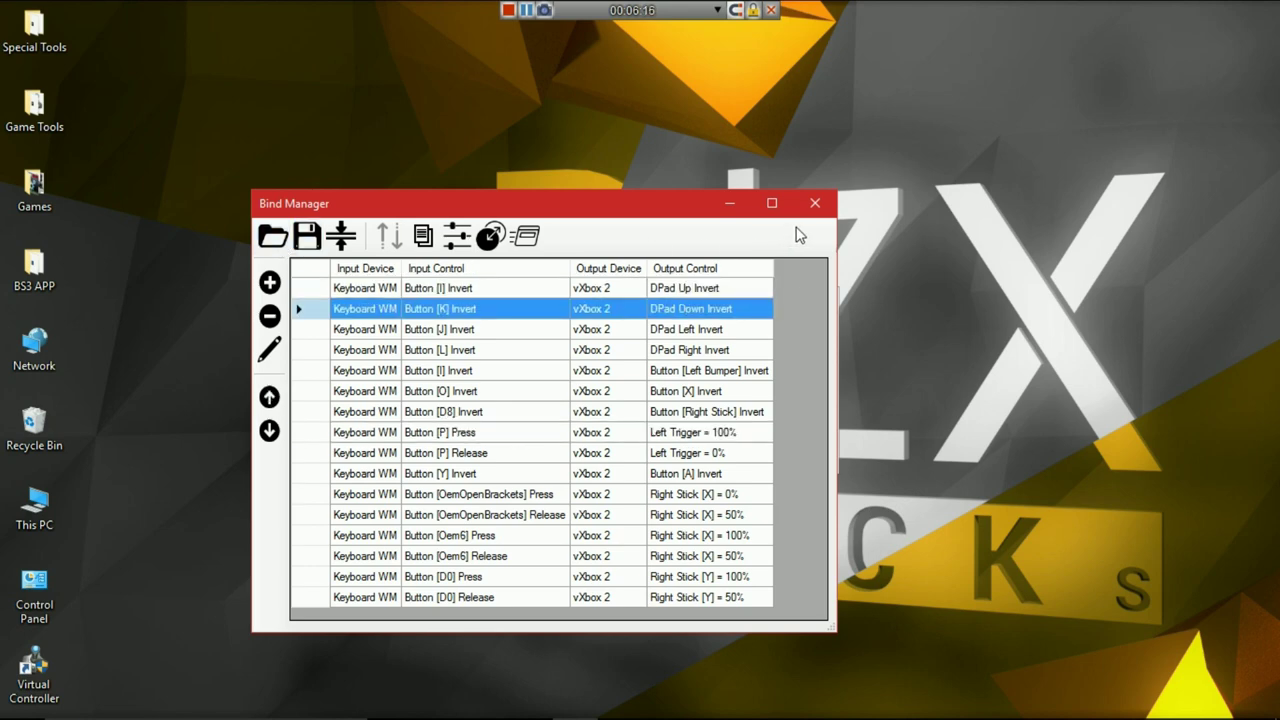
Step: Close the Bind Manager with its changes saved, start the virtual controller and minimize its window
click(815, 203)
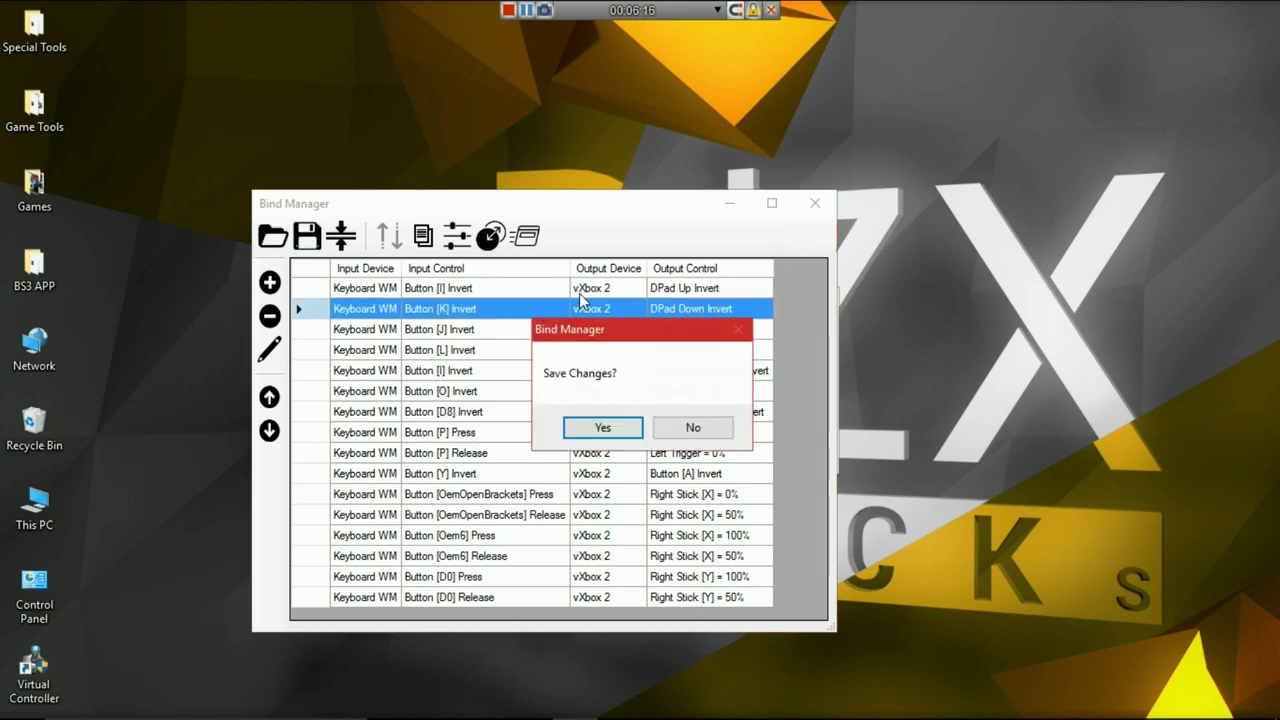
click(603, 427)
click(803, 326)
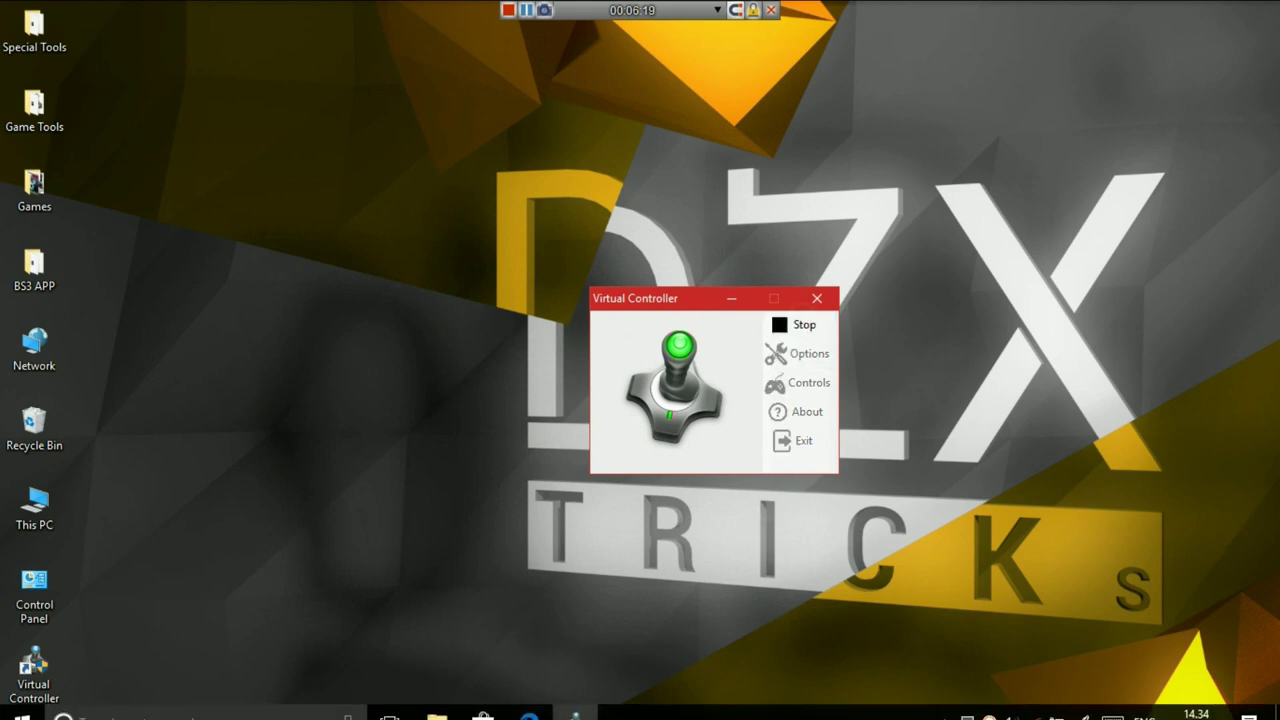
click(733, 299)
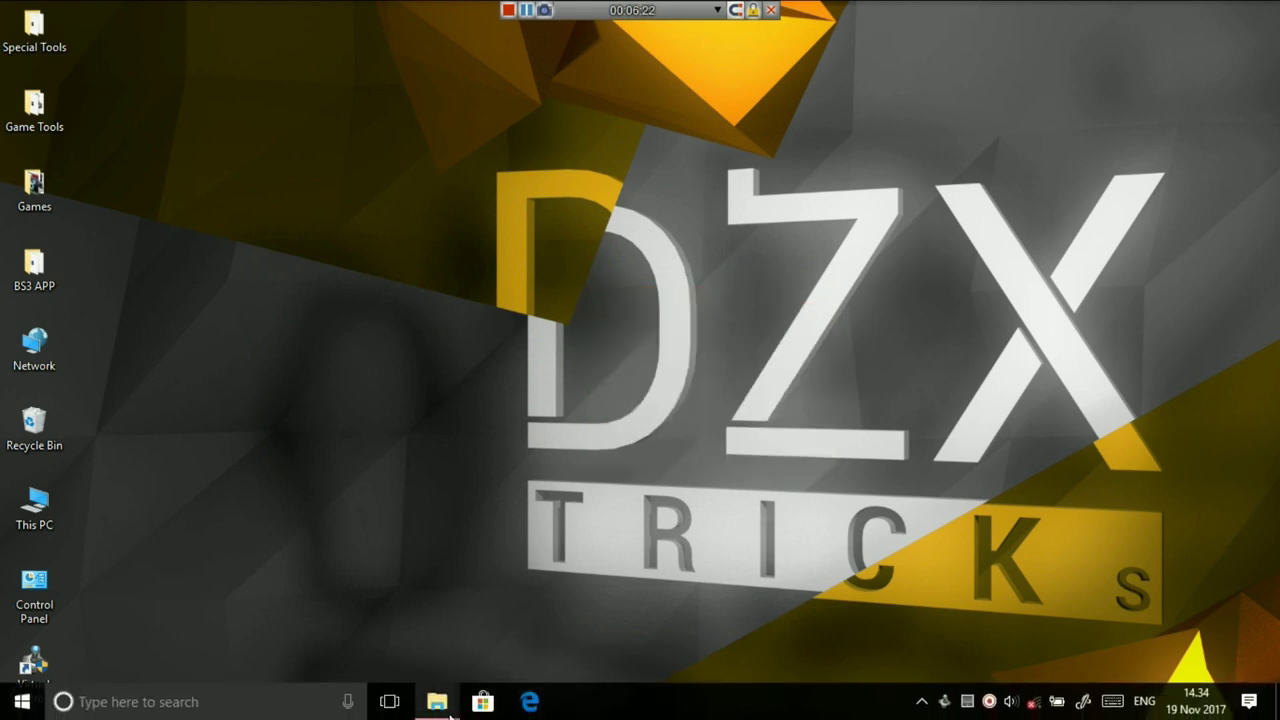
Step: Launch Stick Fight The Game from the Games folder and minimize the folder window
mouse_move(440, 703)
click(346, 655)
double_click(843, 491)
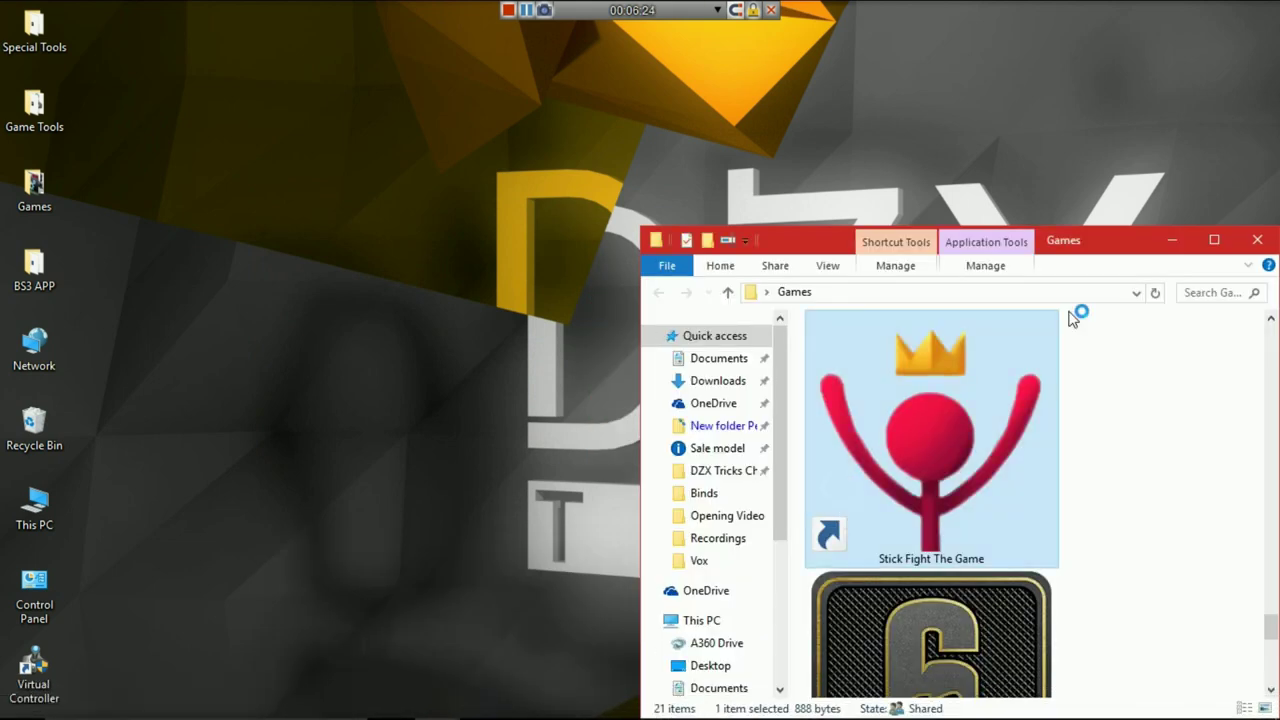
click(1171, 240)
Step: Check the game's input and graphics settings, keeping Default quality and Display 1, and start playing
click(502, 367)
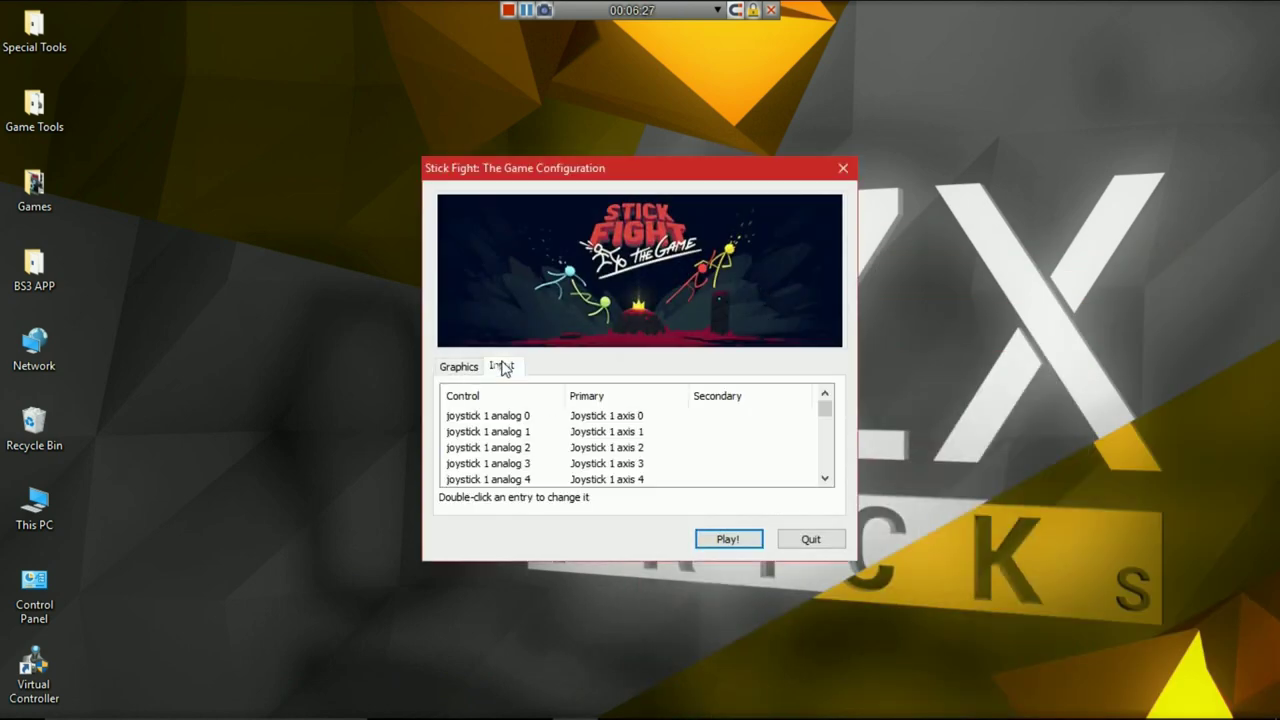
click(459, 367)
click(665, 476)
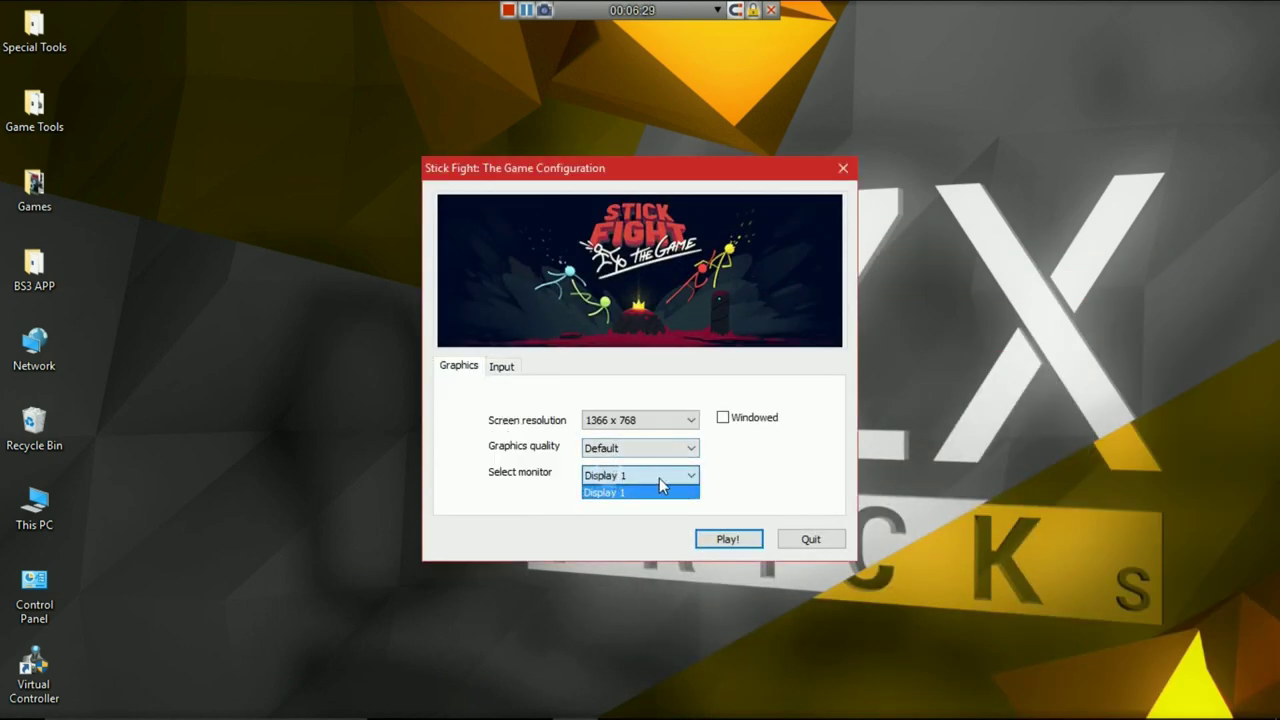
click(640, 452)
click(640, 460)
click(728, 539)
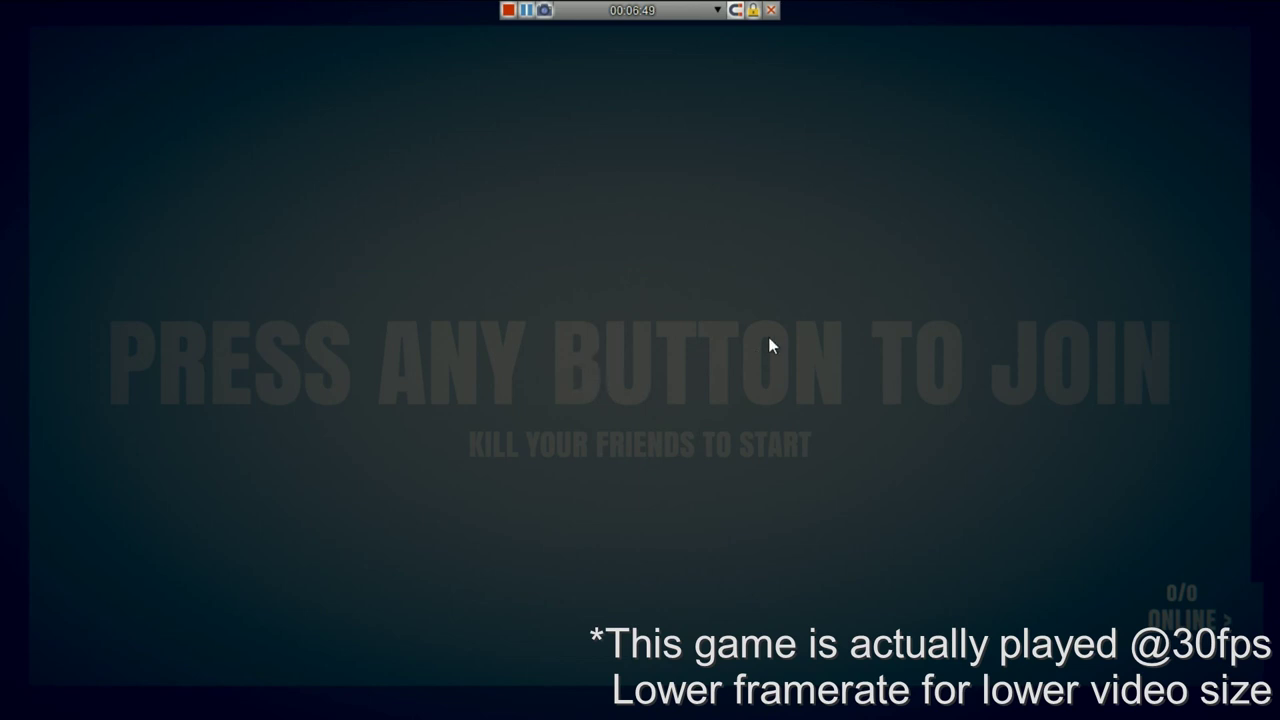
Step: Join the Stick Fight lobby as the regular keyboard player and test running both ways and jumping
key(space)
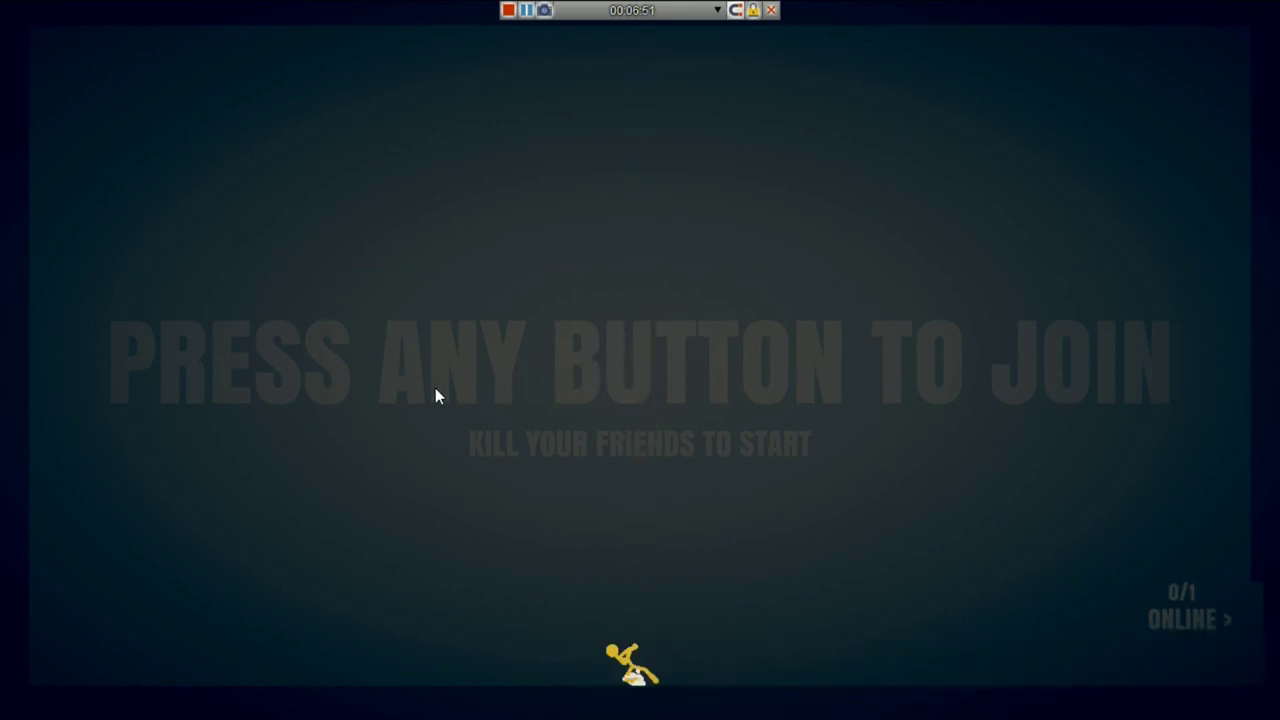
key(a)
key(space)
key(d)
key(space)
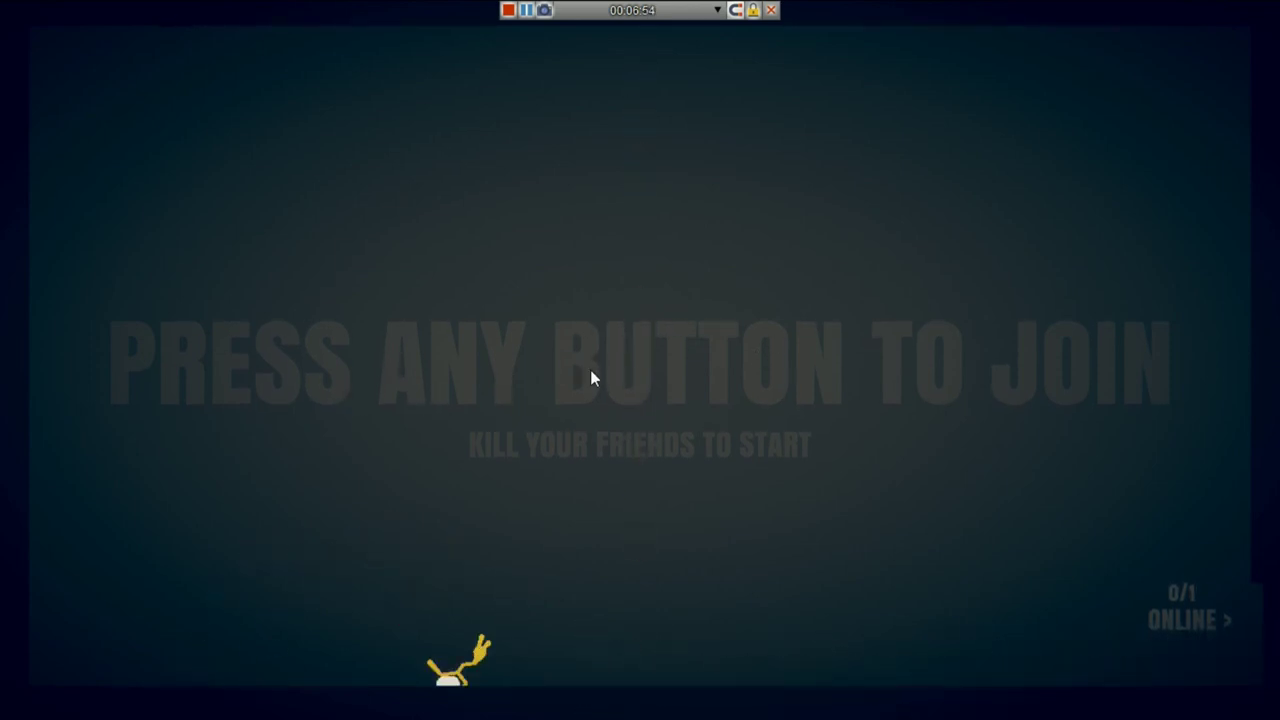
key(space)
key(a)
key(d)
key(space)
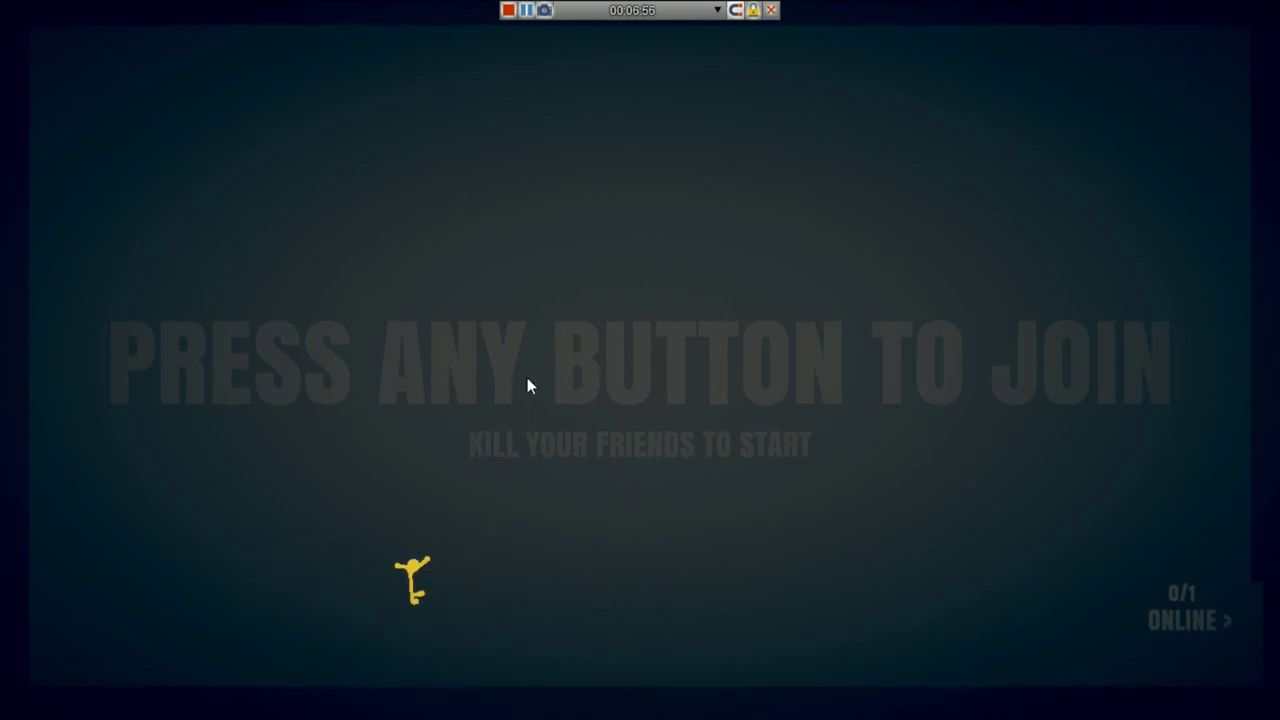